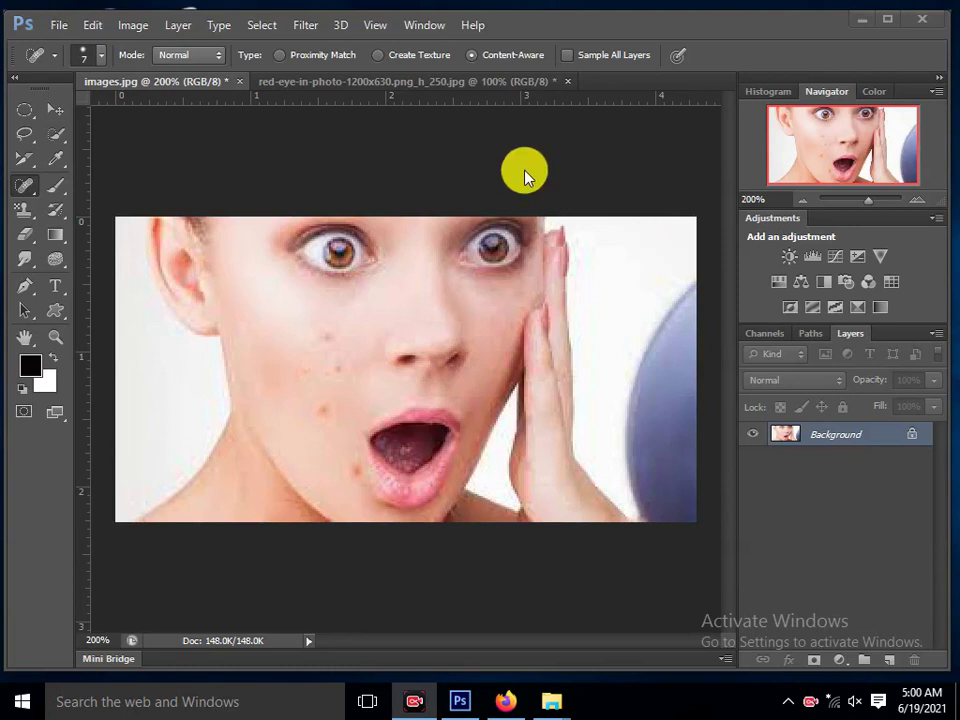
Browse the healing tool group, trying Red Eye before returning to the Spot Healing Brush
left_click(25, 192)
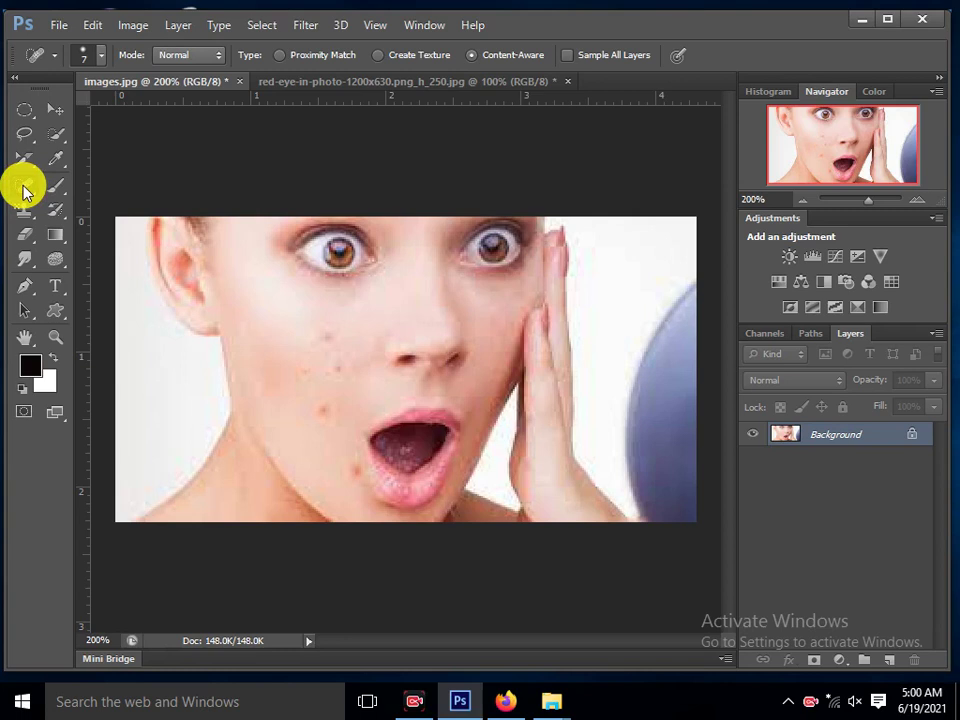
right_click(25, 192)
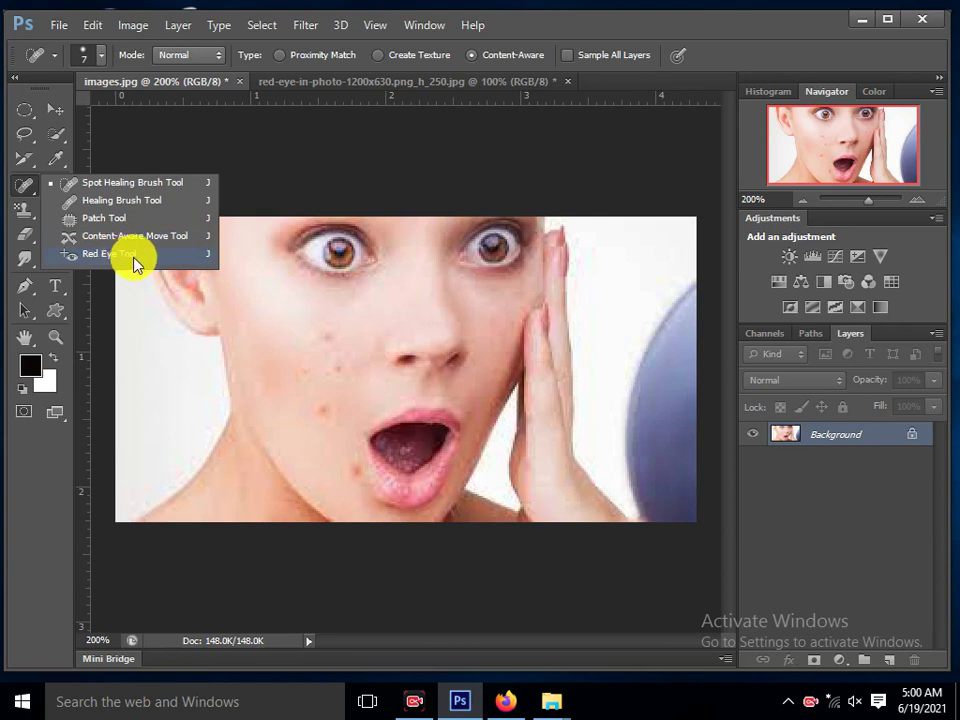
left_click(137, 262)
right_click(30, 190)
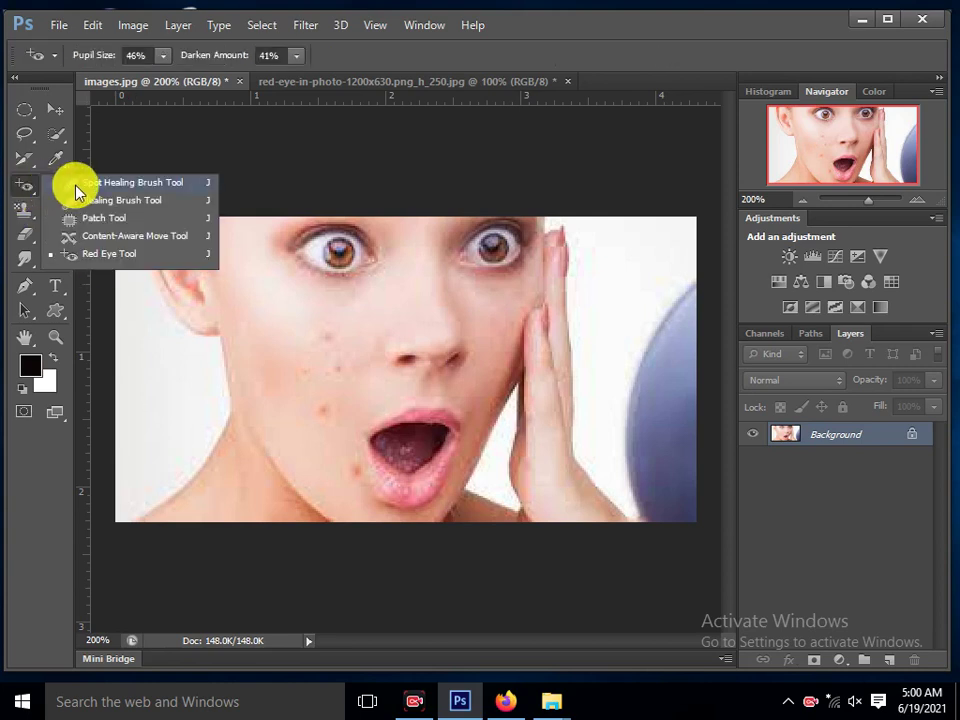
left_click(80, 185)
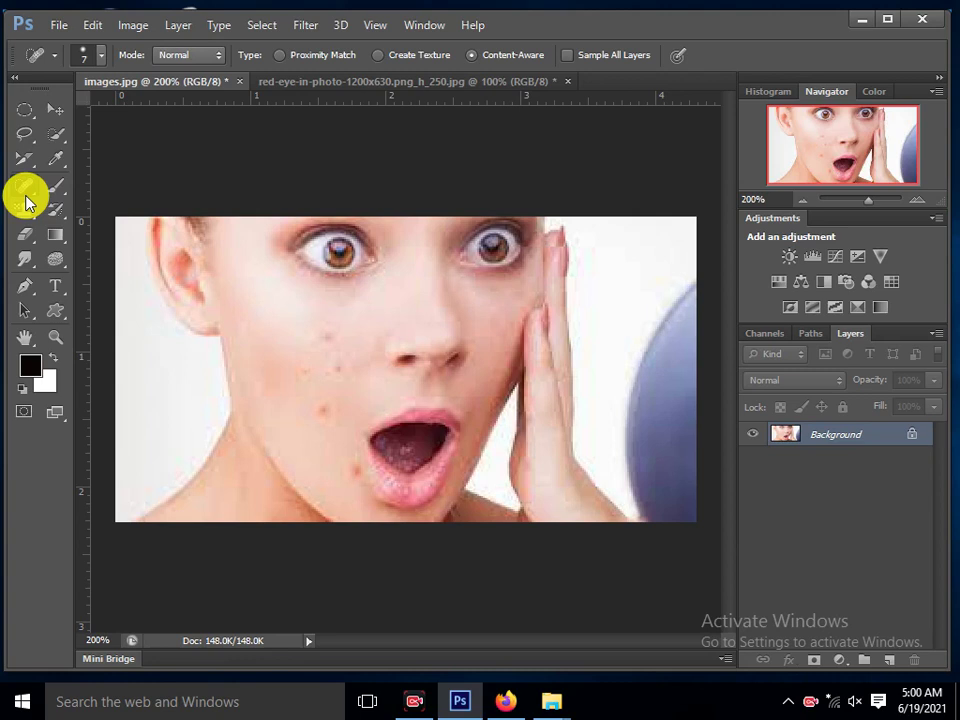
Select the Spot Healing Brush and size it to 5 px with the bracket keys
right_click(26, 192)
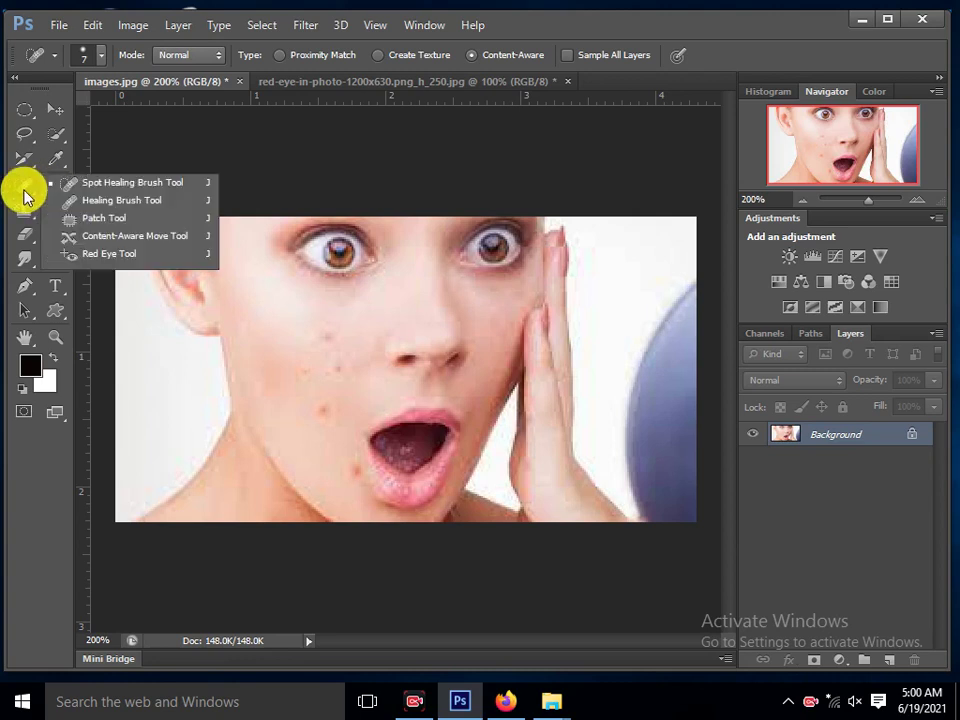
left_click(131, 191)
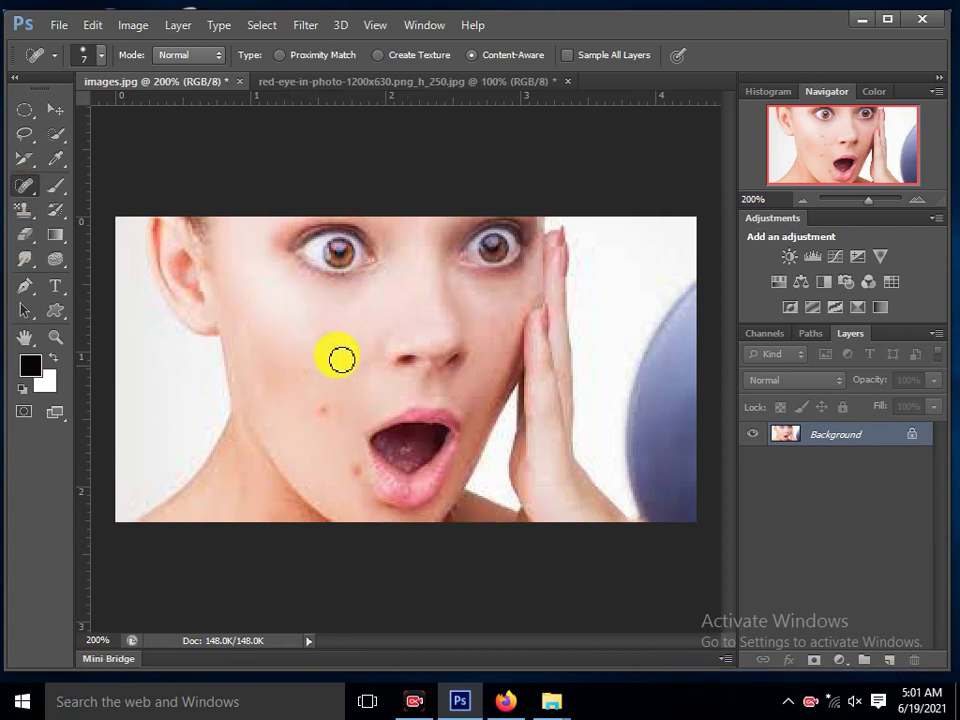
key("bracketright")
key("bracketright")
key("bracketright")
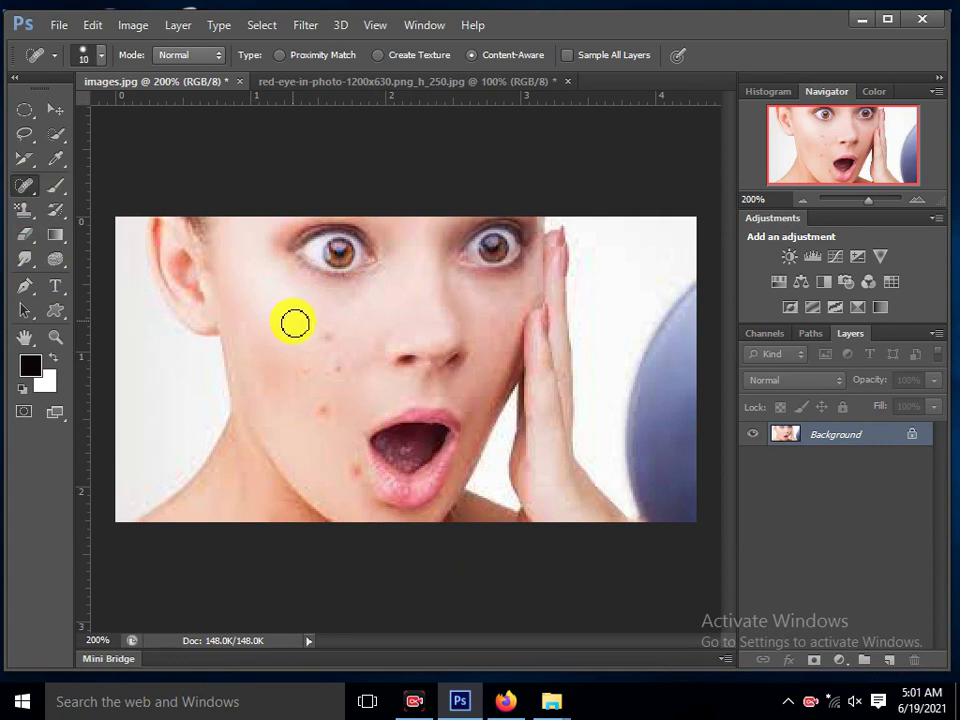
key("bracketright")
key("bracketright")
key("bracketright")
key("bracketright")
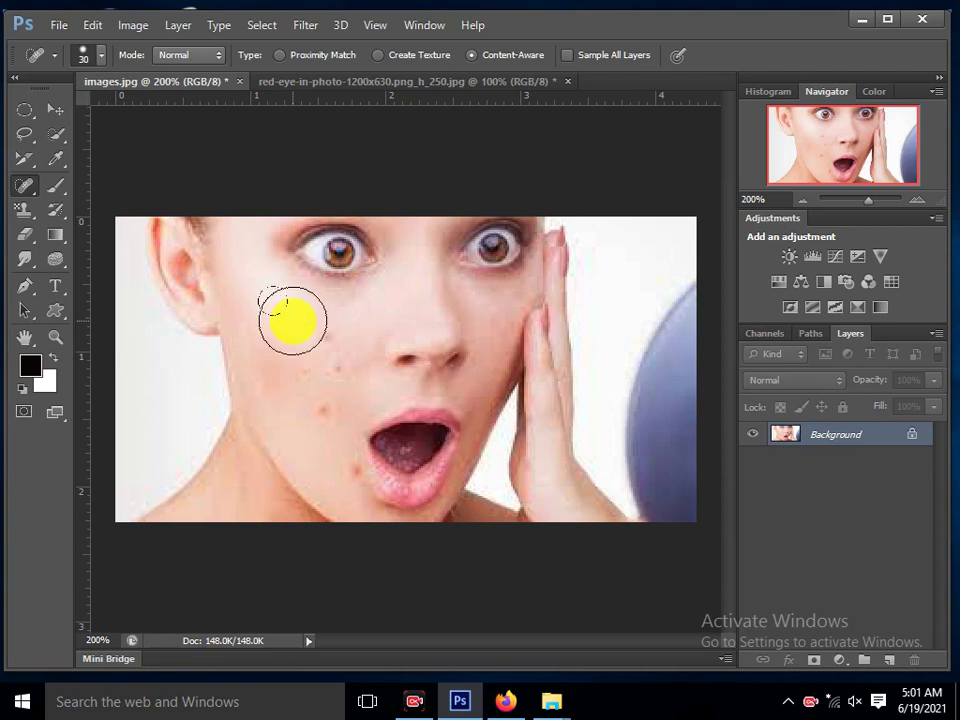
key("bracketleft")
key("bracketleft")
key("bracketleft")
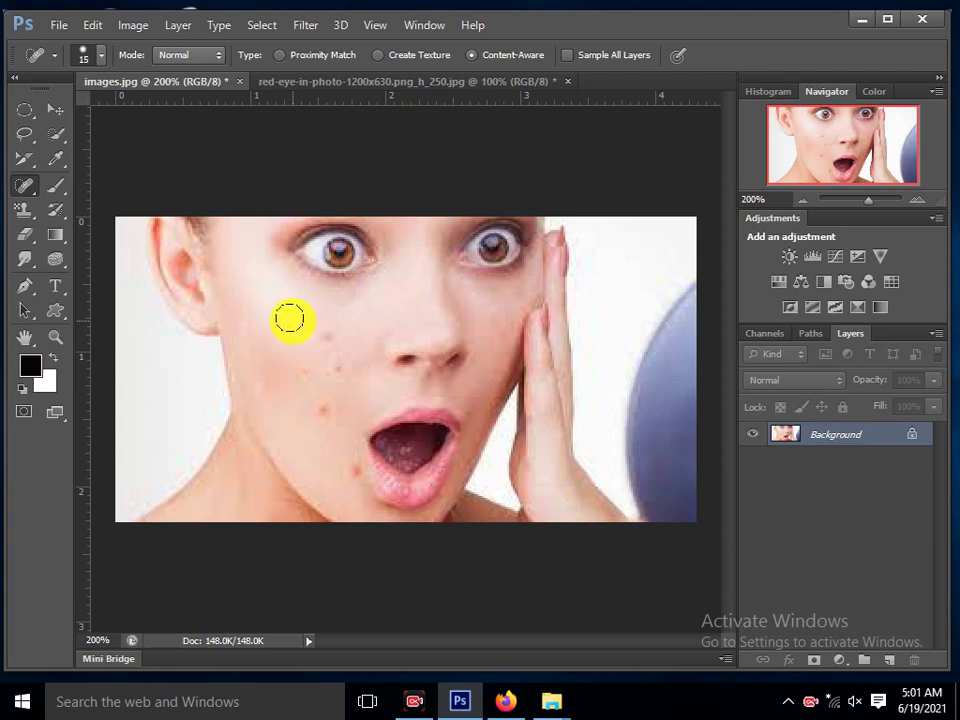
key("bracketleft")
key("bracketleft")
key("bracketleft")
key("bracketleft")
key("bracketleft")
key("bracketleft")
key("bracketleft")
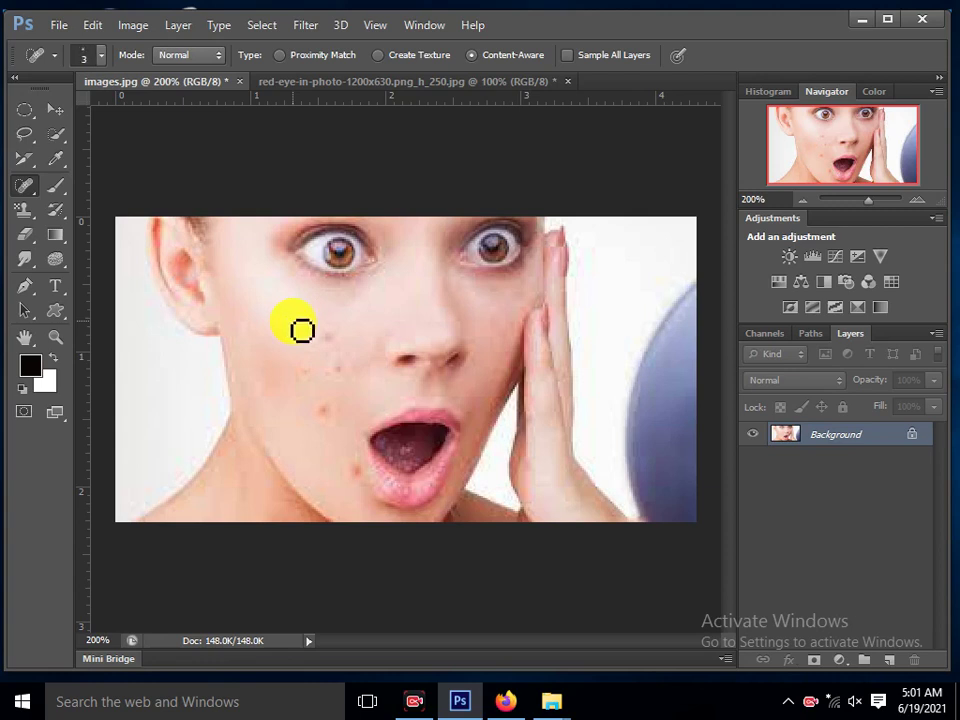
key("bracketright")
key("bracketright")
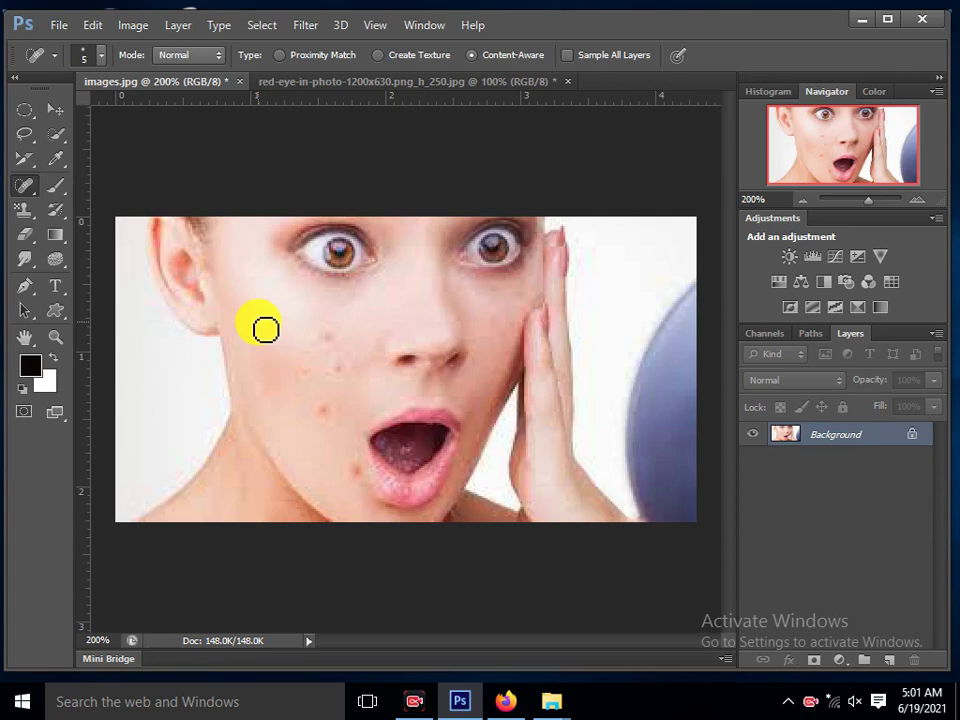
right_click(265, 329)
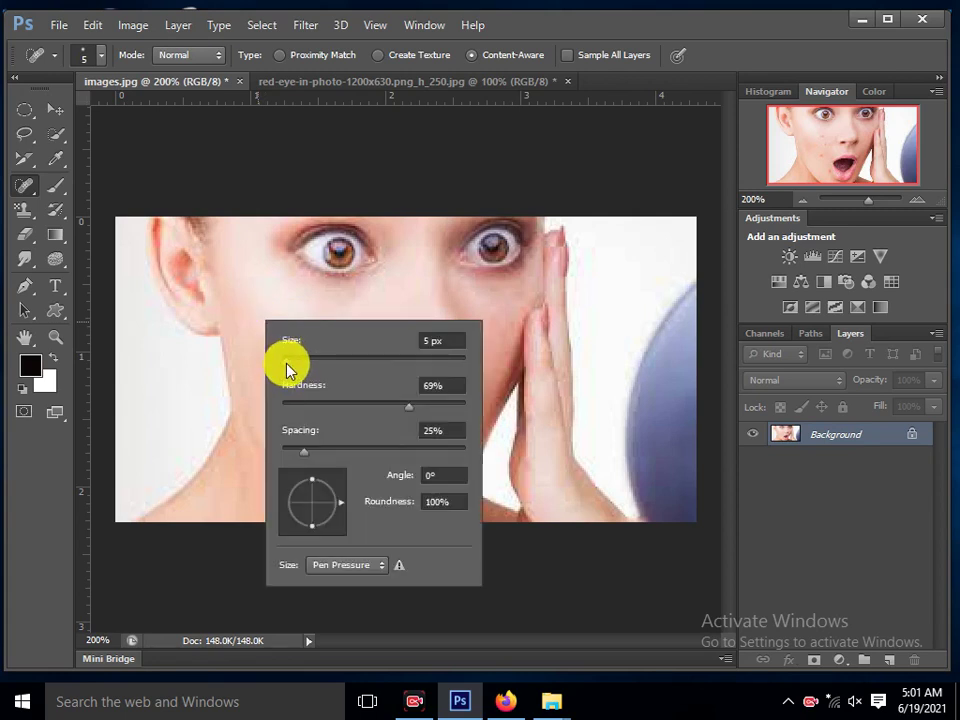
Set the healing brush to 13 px and heal the spot on the cheek near the ear
left_click_drag(288, 363, 296, 363)
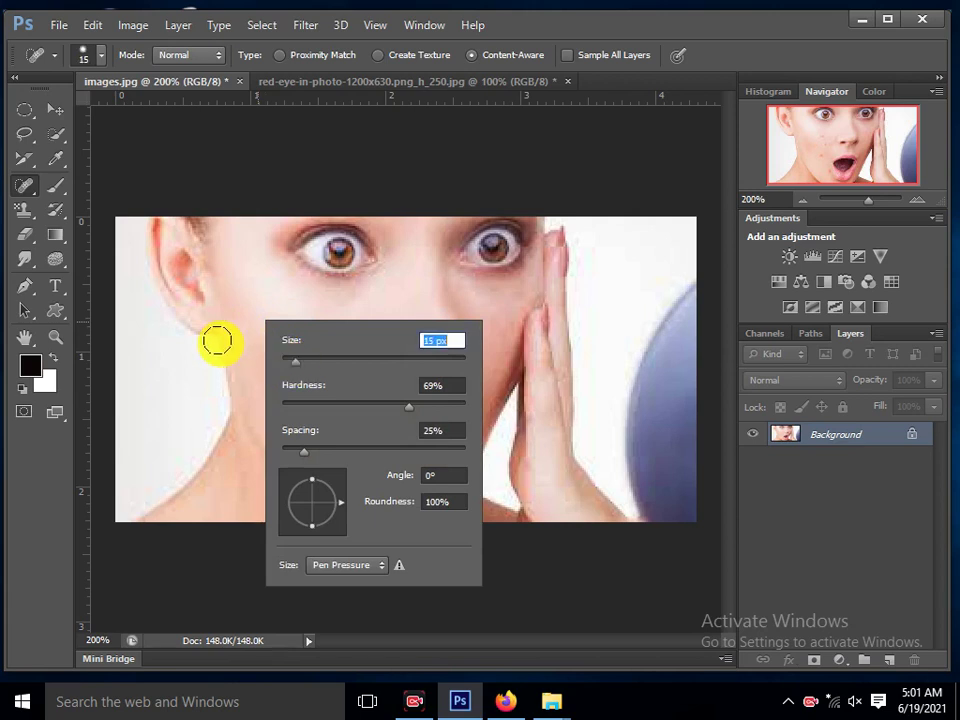
left_click_drag(294, 368, 289, 366)
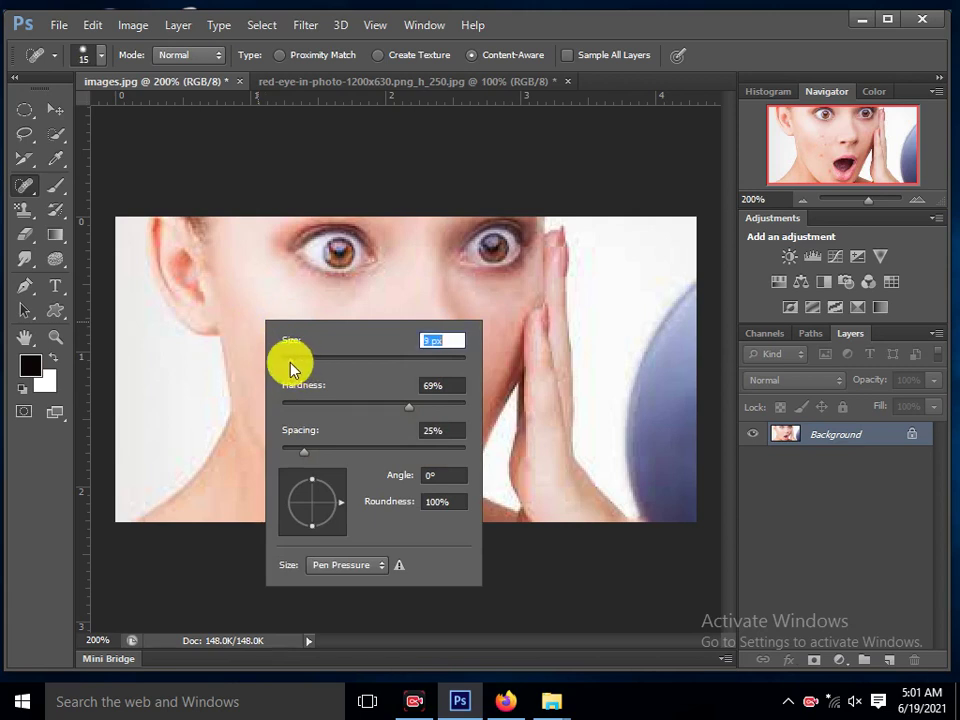
right_click(243, 308)
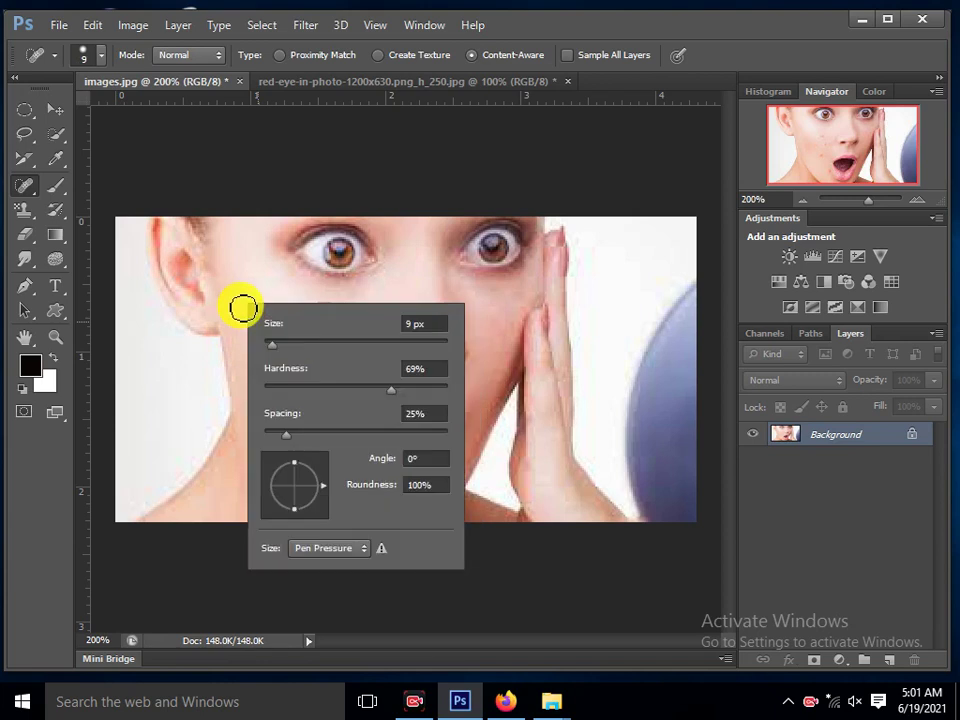
mouse_move(272, 347)
left_mouse_down()
mouse_move(300, 356)
mouse_move(285, 358)
left_mouse_up()
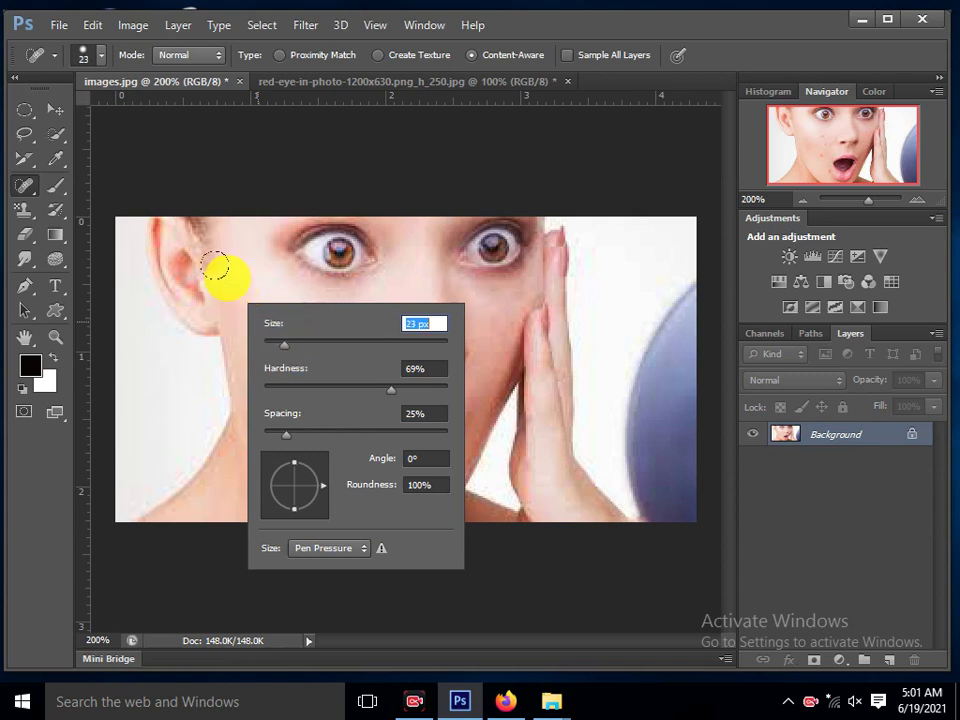
left_click_drag(284, 349, 279, 343)
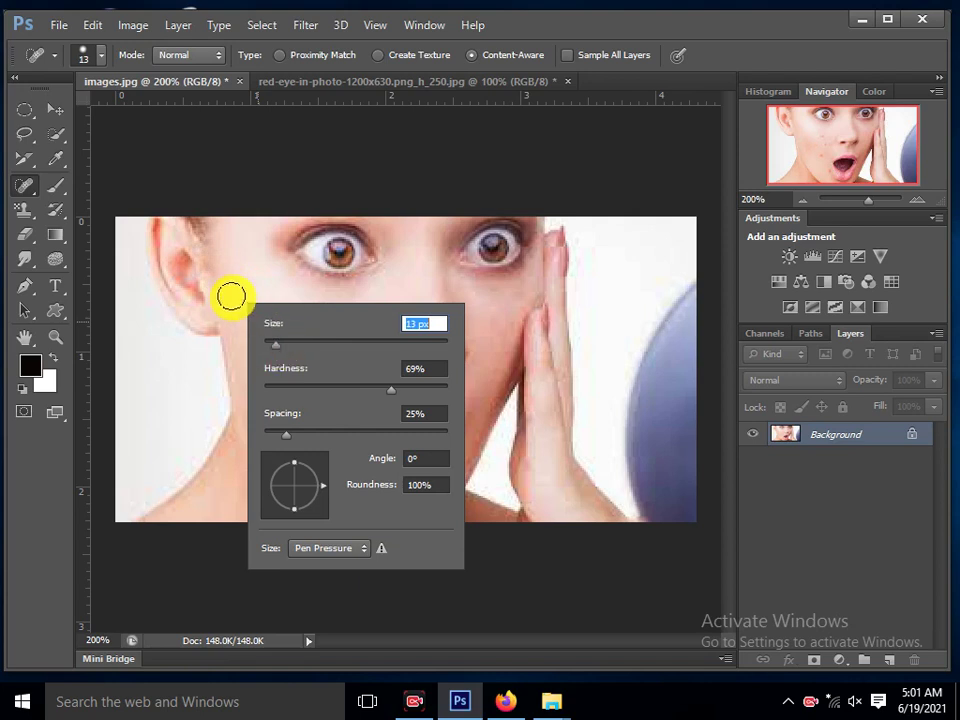
left_click(231, 292)
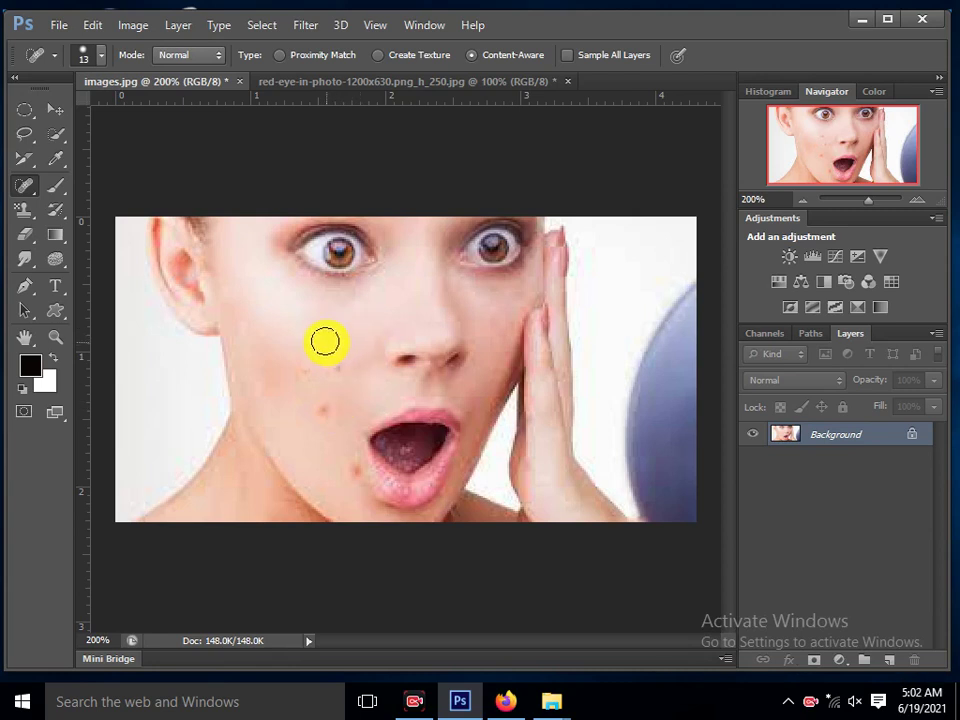
Shrink the brush to 8 px and heal two small blemishes on the left cheek
key("bracketleft")
key("bracketleft")
left_click(300, 379)
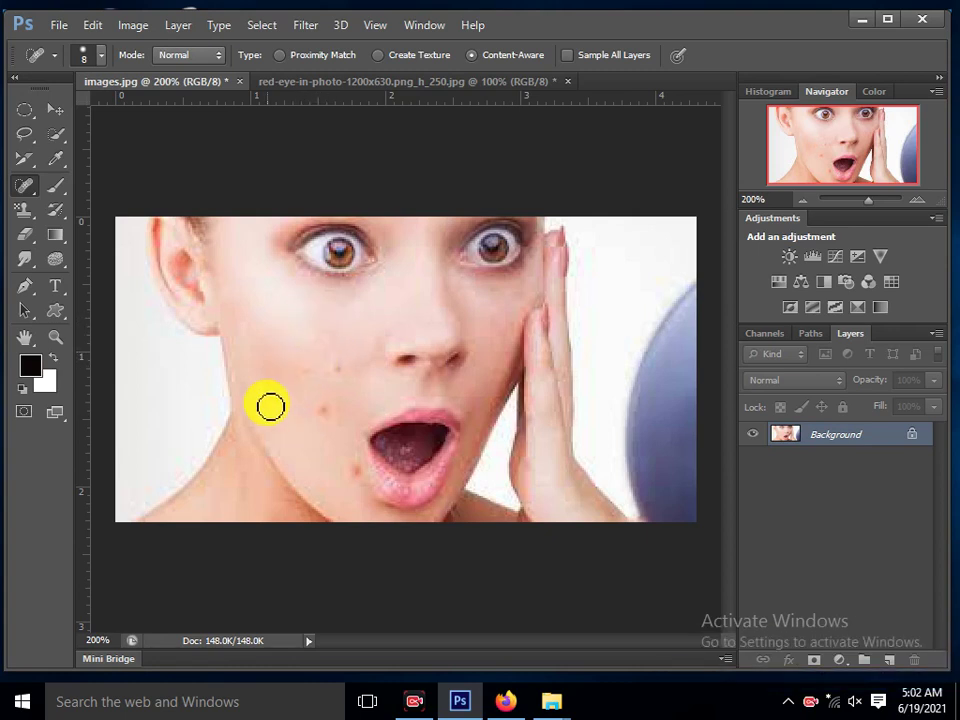
left_click(337, 375)
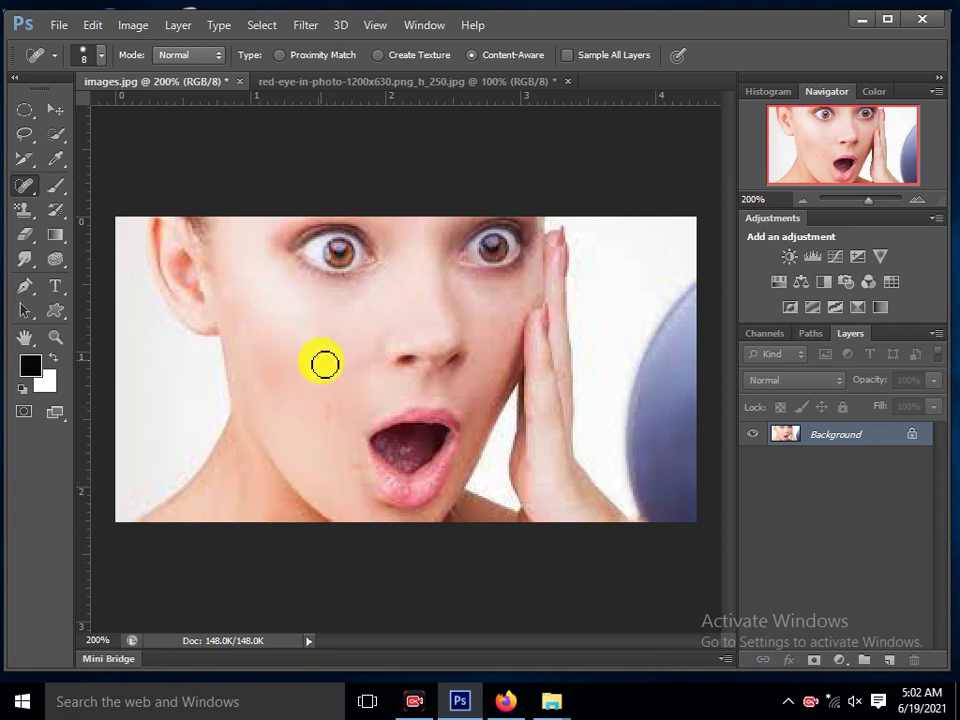
left_click(100, 57)
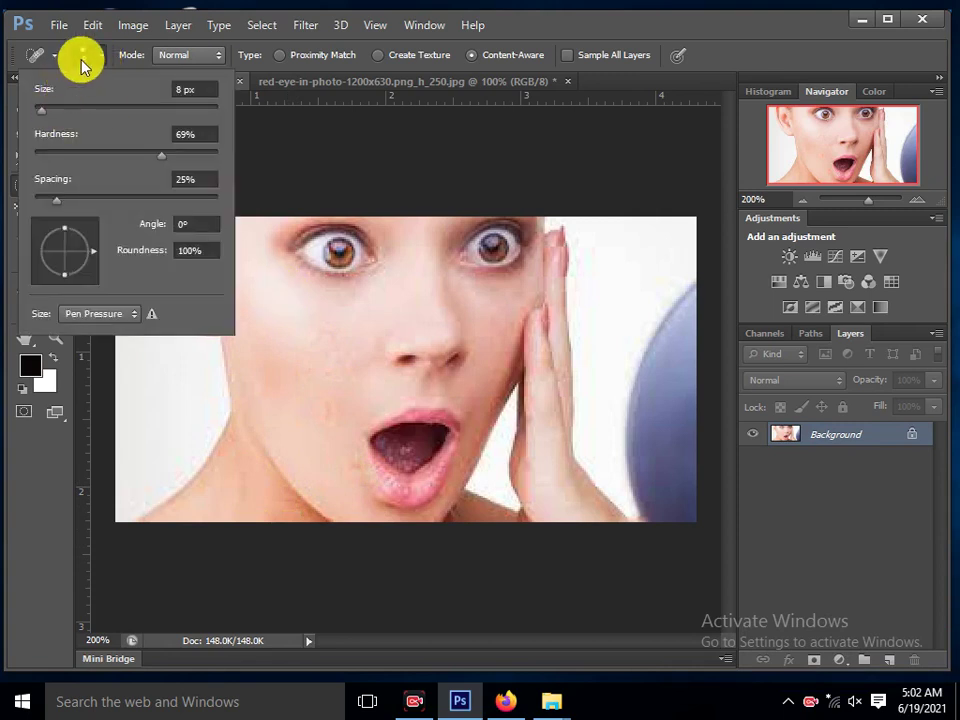
Raise the healing brush hardness to 71% and view the empty tool presets list
left_click(43, 66)
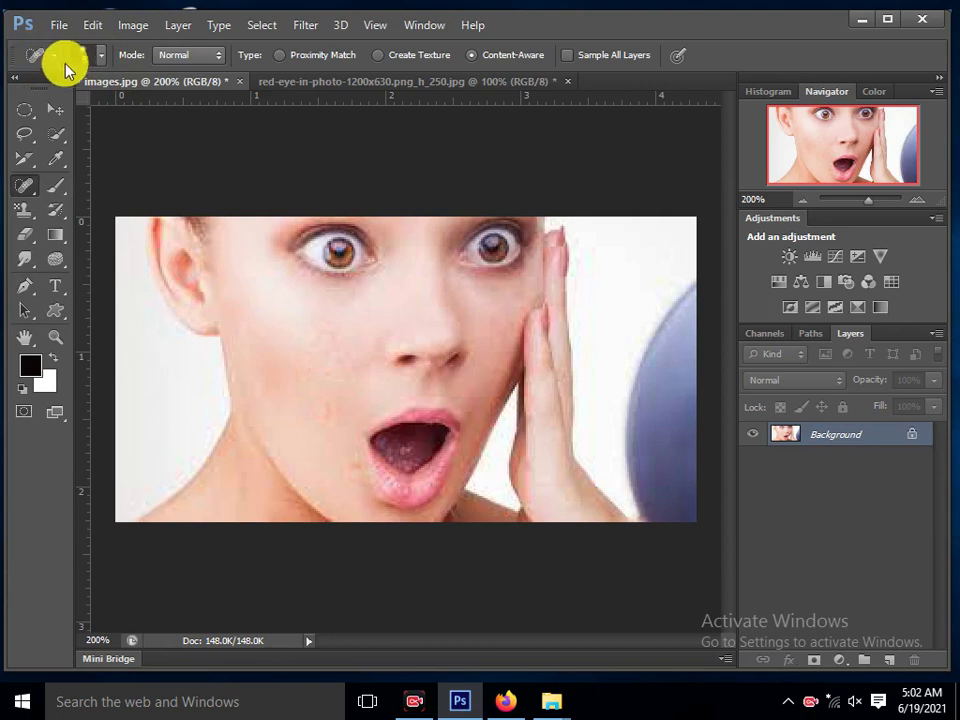
left_click(100, 58)
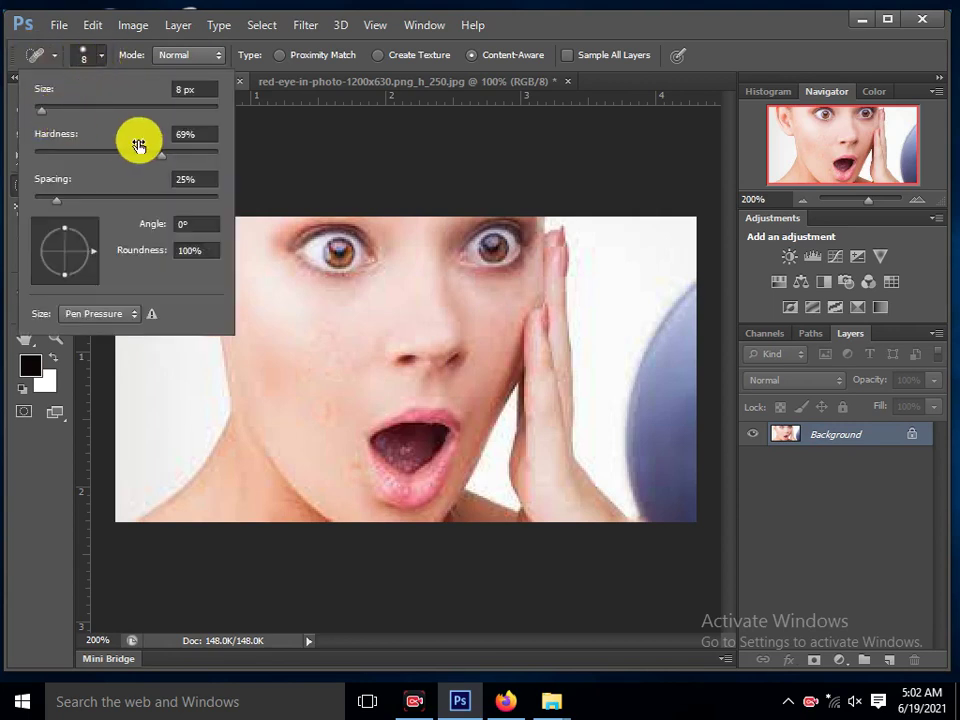
left_click_drag(163, 163, 167, 167)
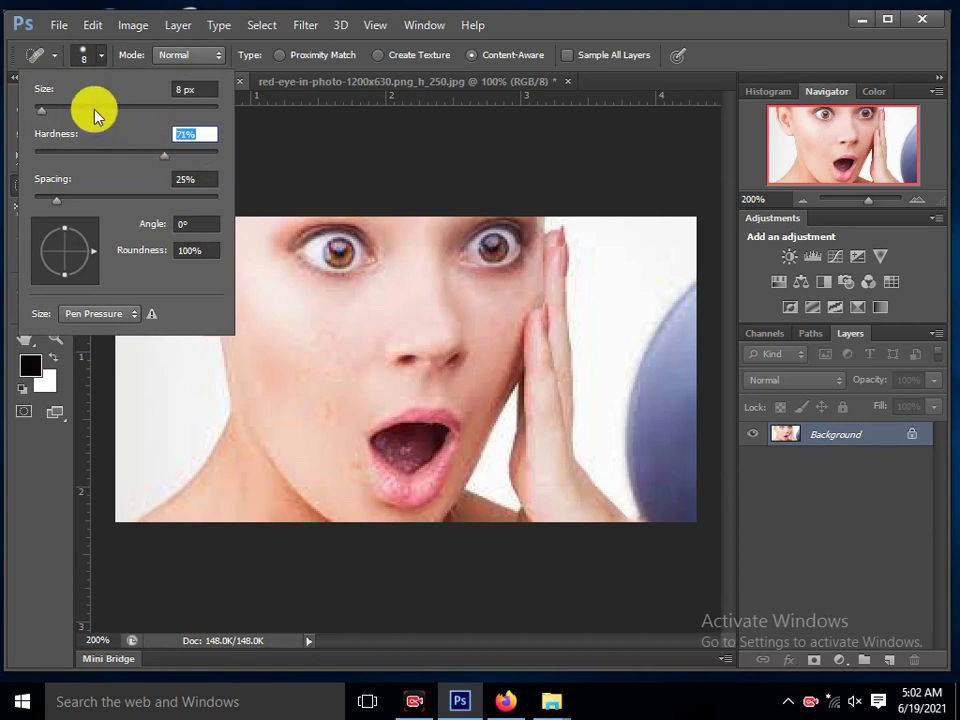
left_click(34, 58)
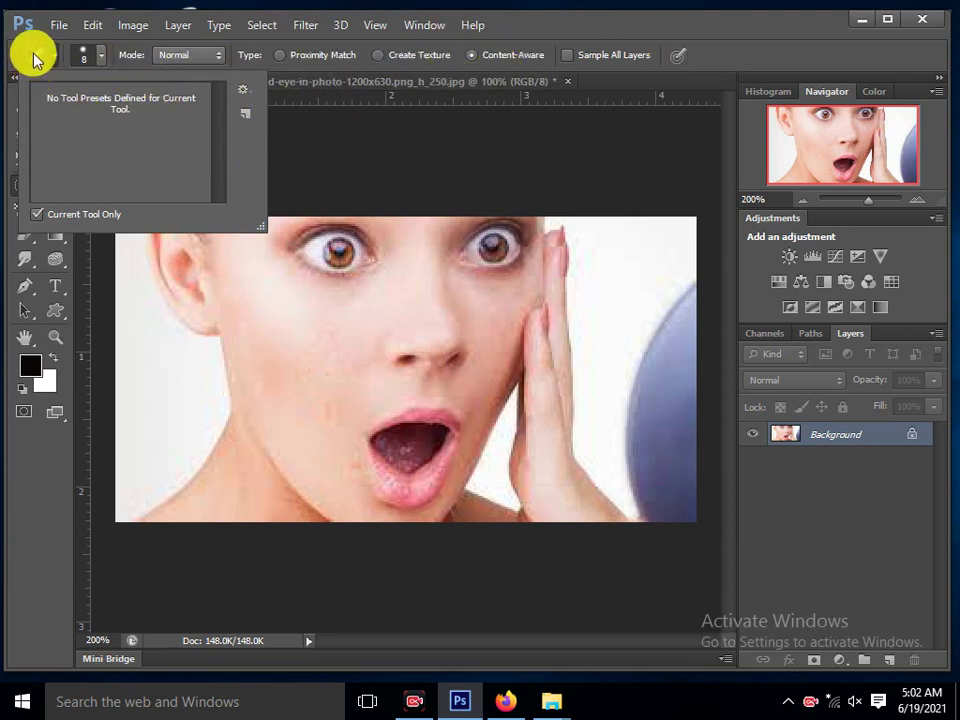
Reset all tools to defaults and dismiss the missing default materials error
right_click(35, 60)
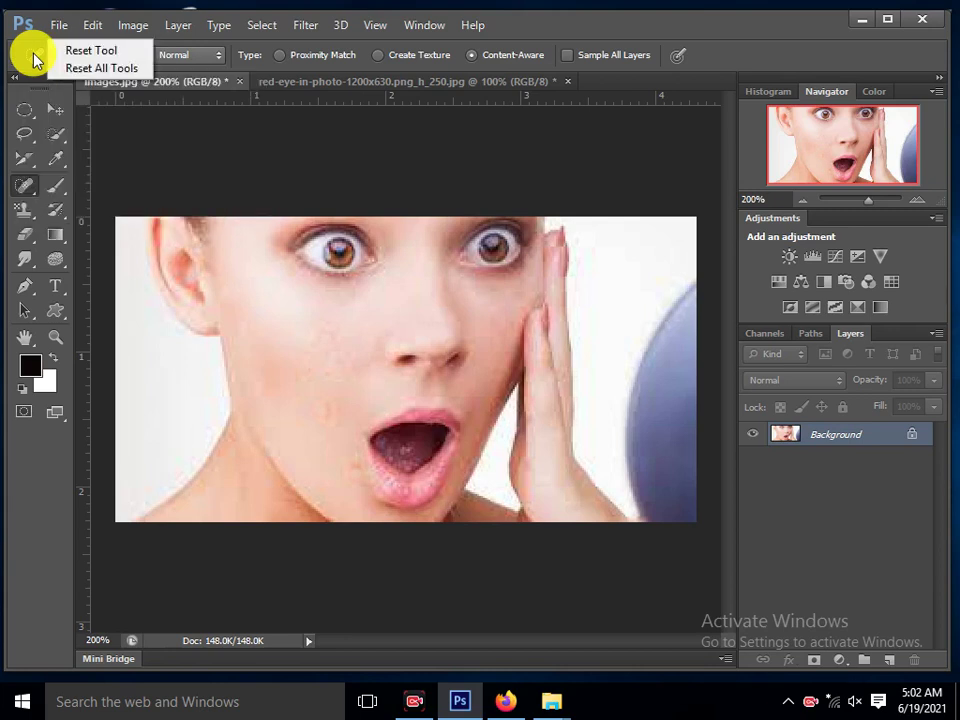
left_click(80, 68)
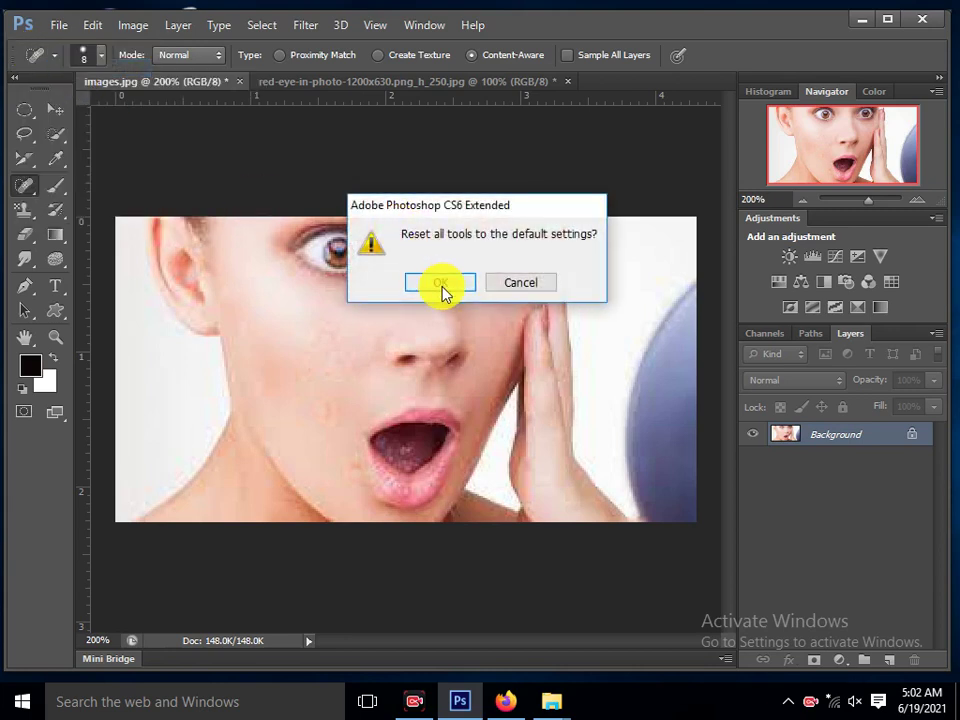
left_click(441, 285)
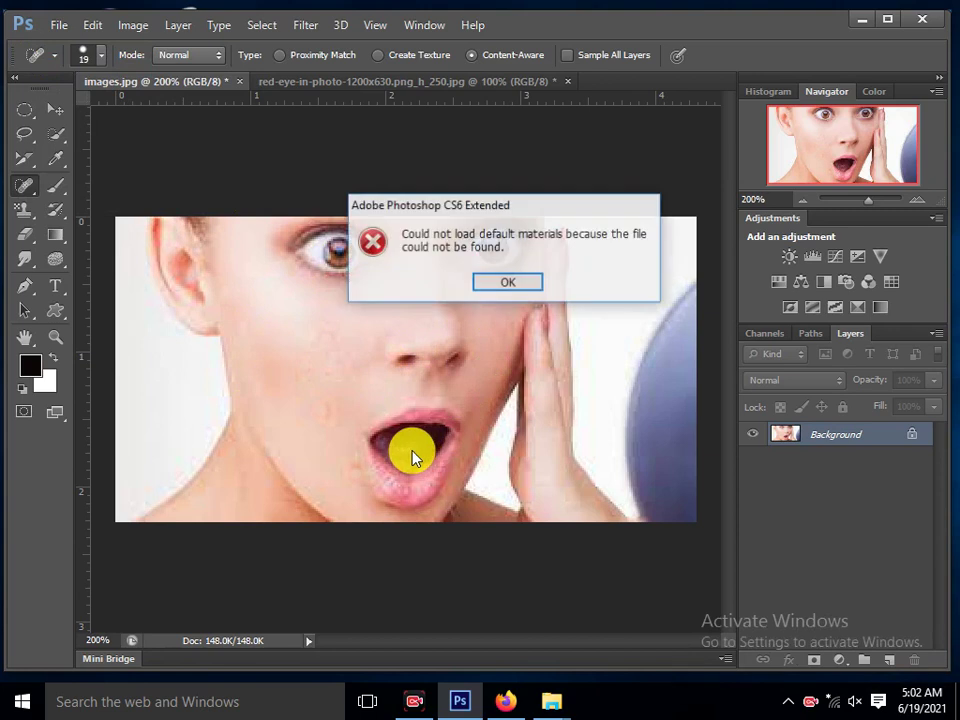
left_click(502, 284)
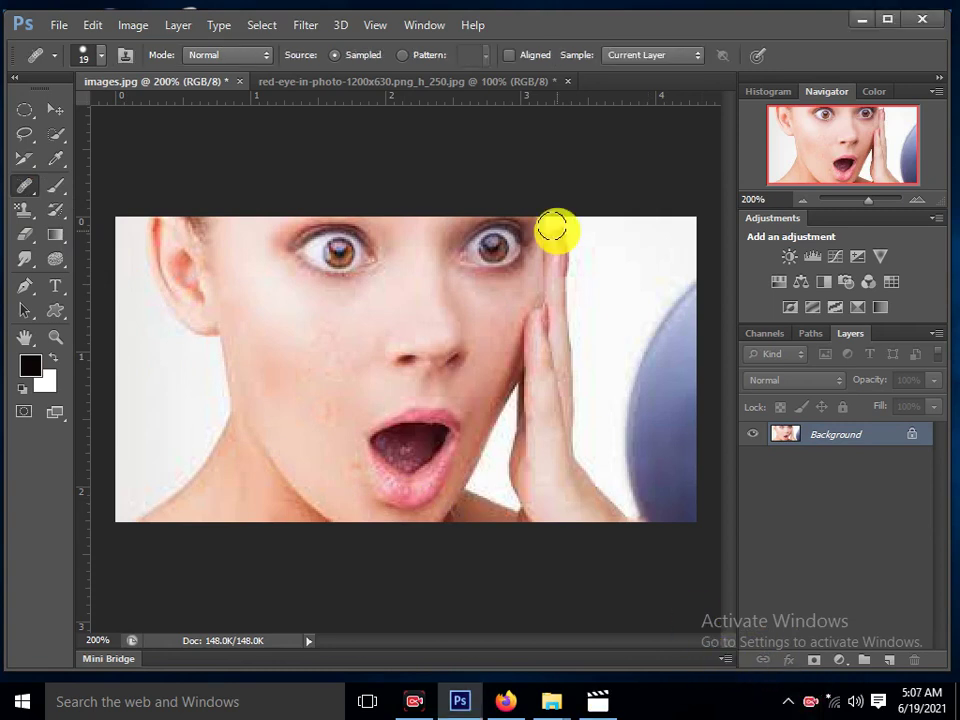
Switch to the Healing Brush and open the History panel, previewing the original and latest states
right_click(25, 186)
left_click(80, 199)
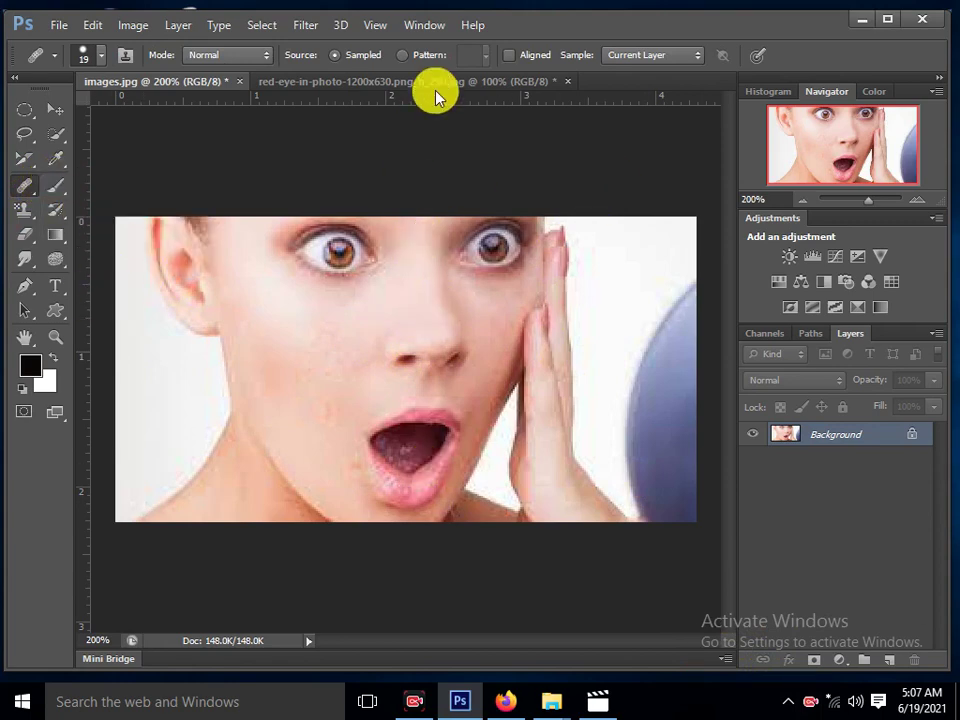
left_click(430, 27)
left_click(437, 312)
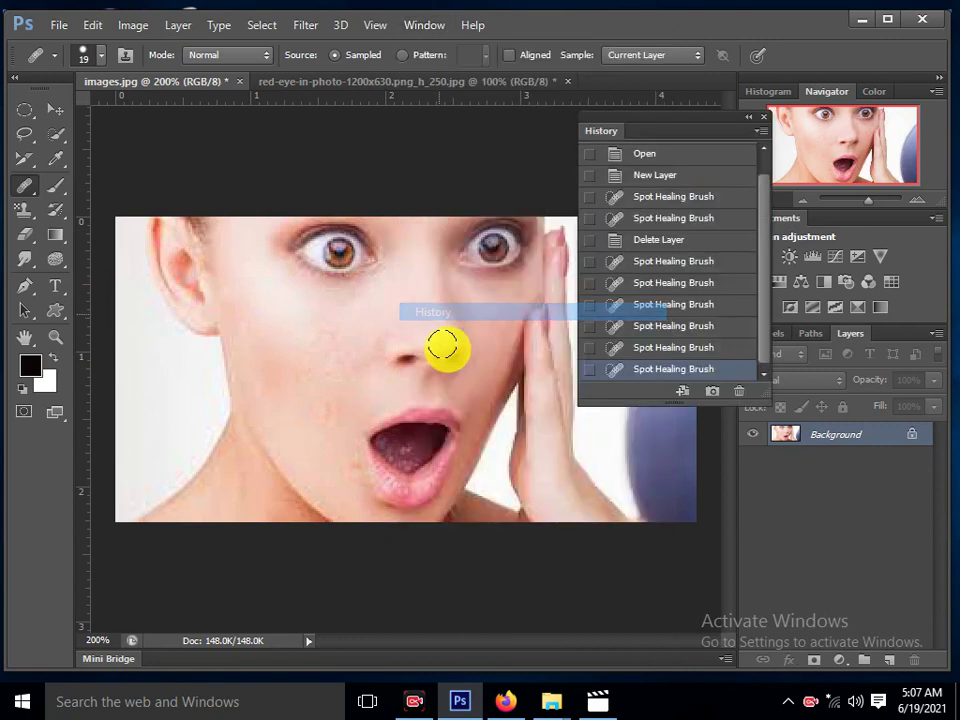
left_click_drag(765, 275, 765, 214)
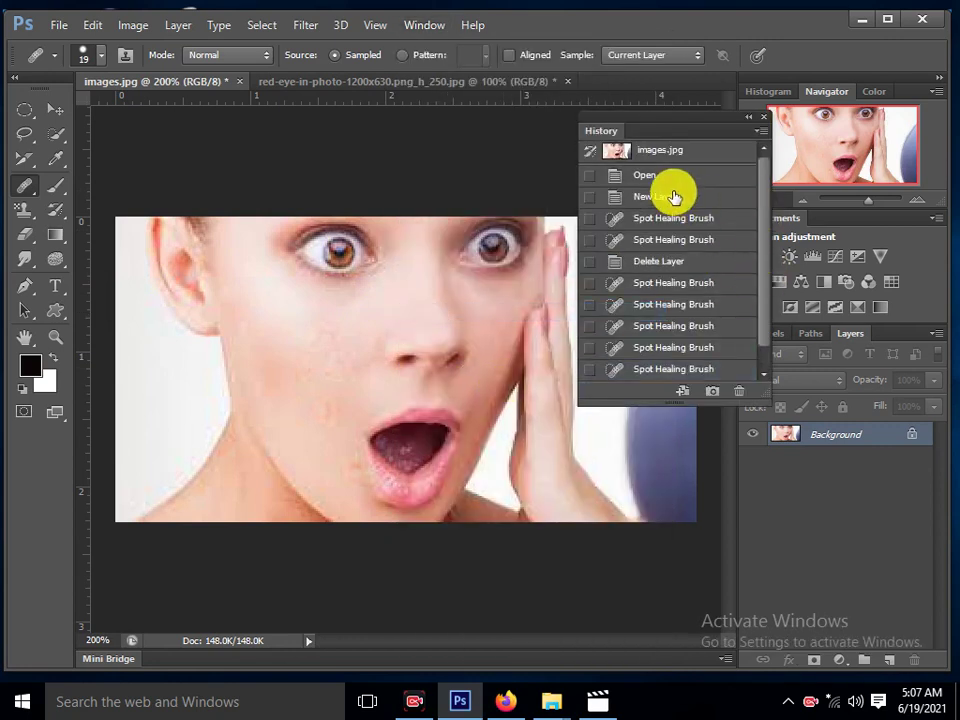
left_click(675, 152)
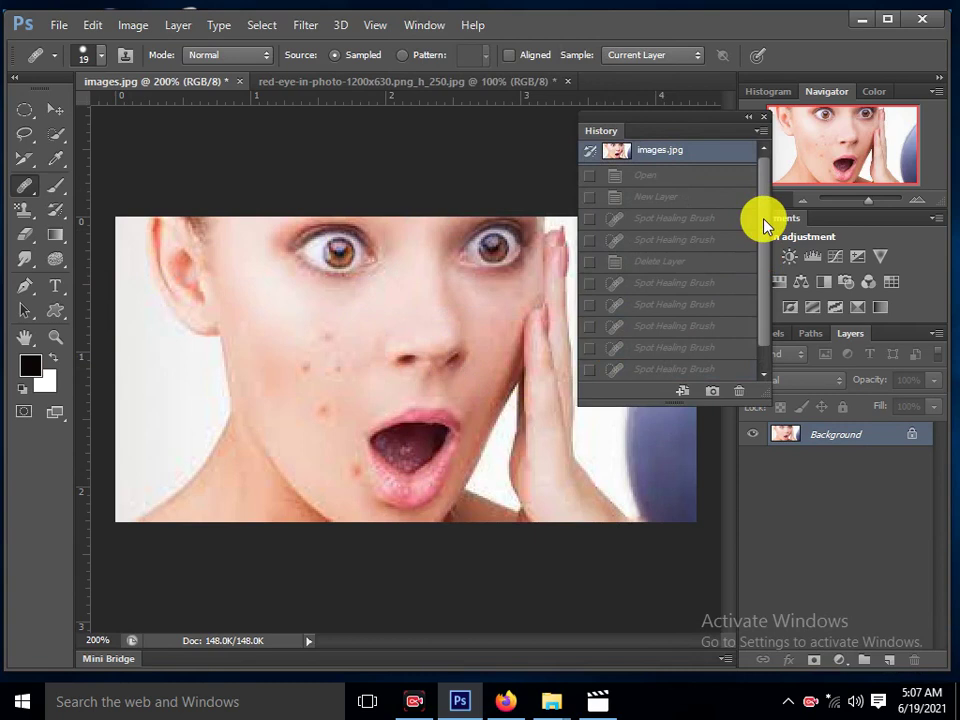
left_click_drag(765, 221, 765, 274)
left_click(650, 370)
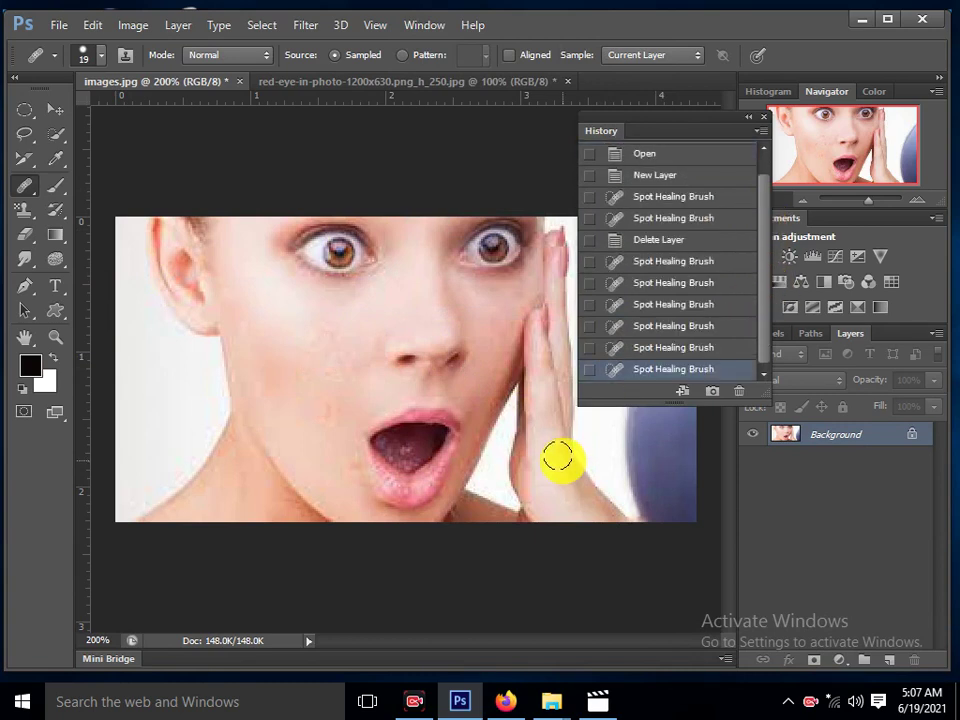
Step back through the spot-healing states to the images.jpg snapshot and close History
left_click(662, 328)
left_click(658, 304)
left_click(655, 240)
left_click(655, 218)
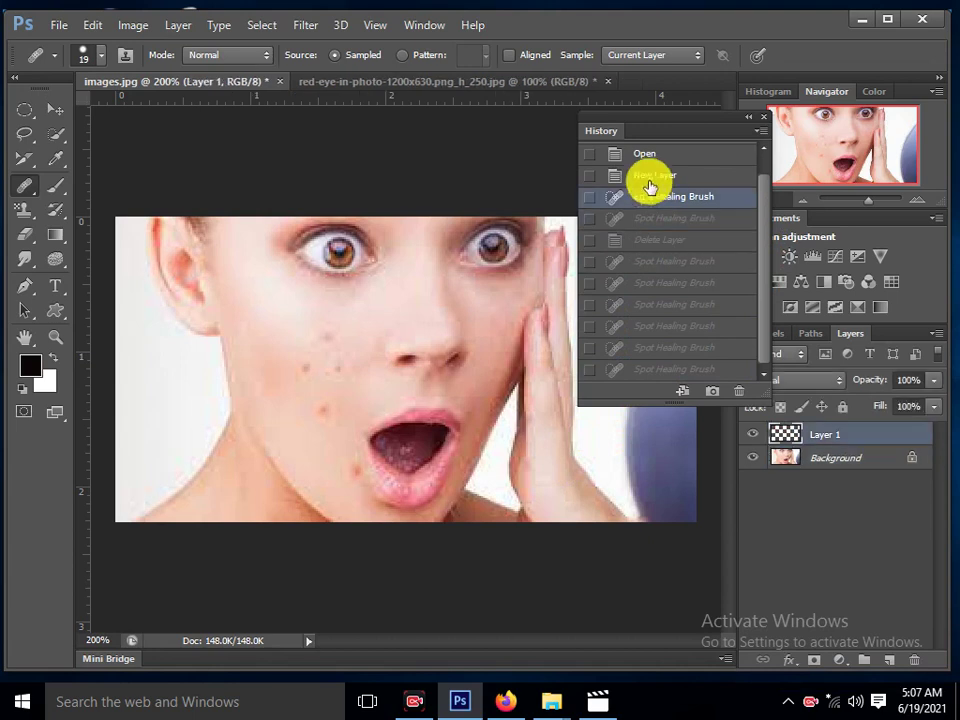
left_click(647, 176)
left_click(643, 155)
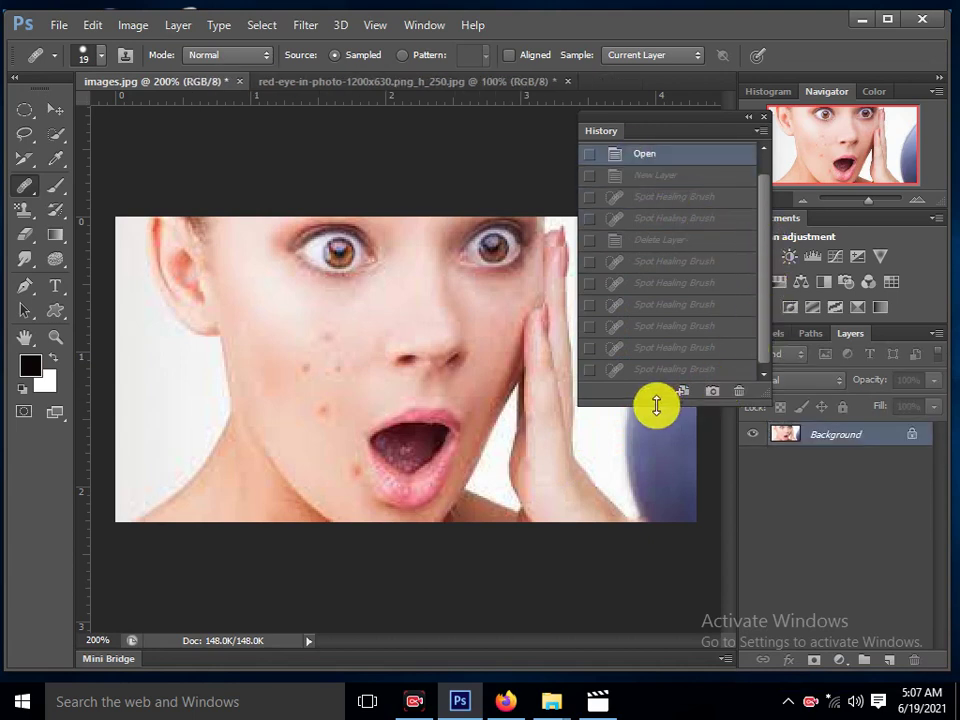
left_click_drag(655, 404, 673, 557)
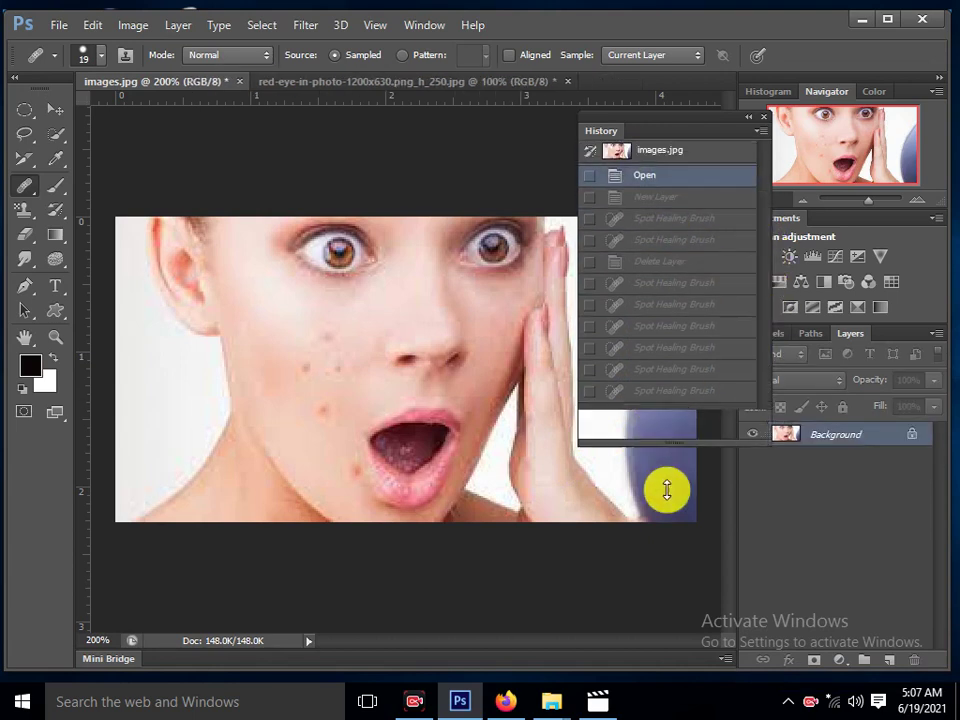
left_click(662, 150)
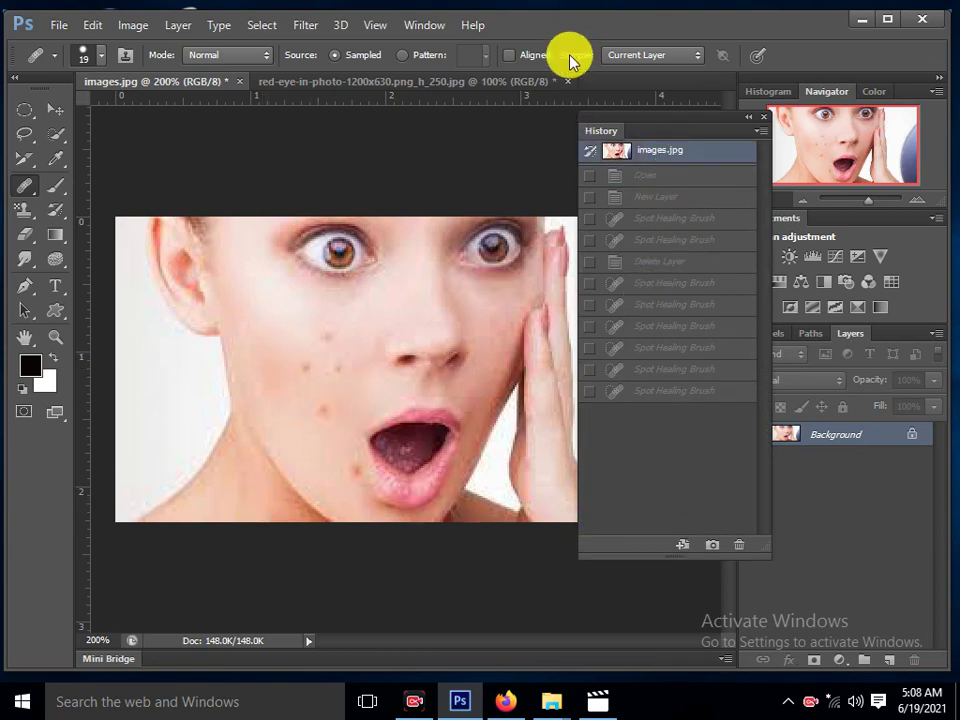
left_click(763, 117)
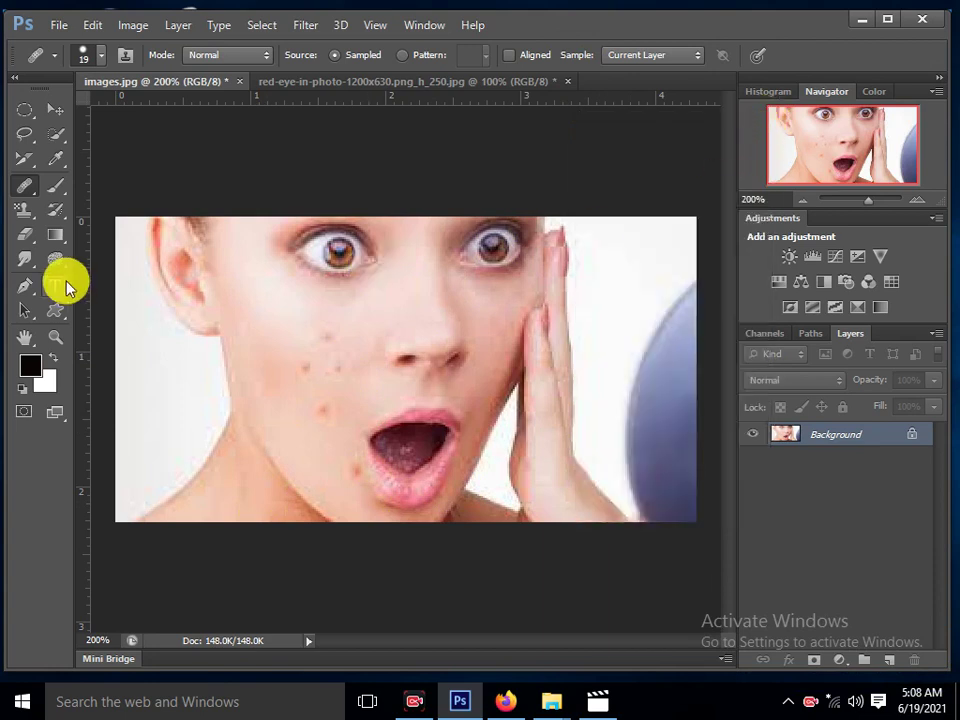
Choose the Healing Brush Tool from the toolbar's healing group, reselecting it once more
right_click(25, 187)
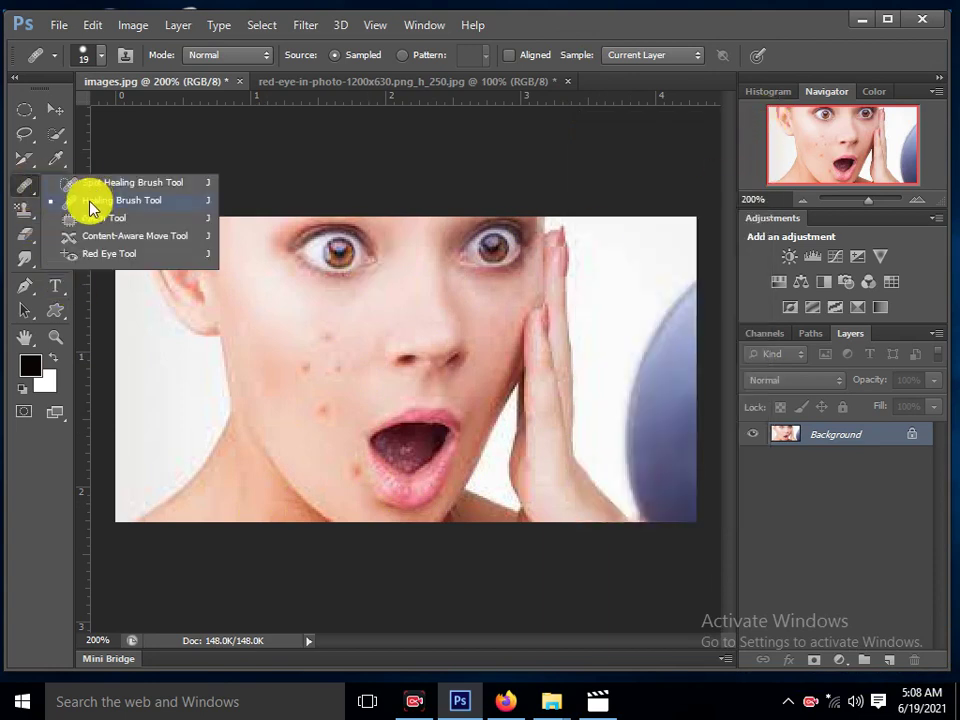
left_click(88, 201)
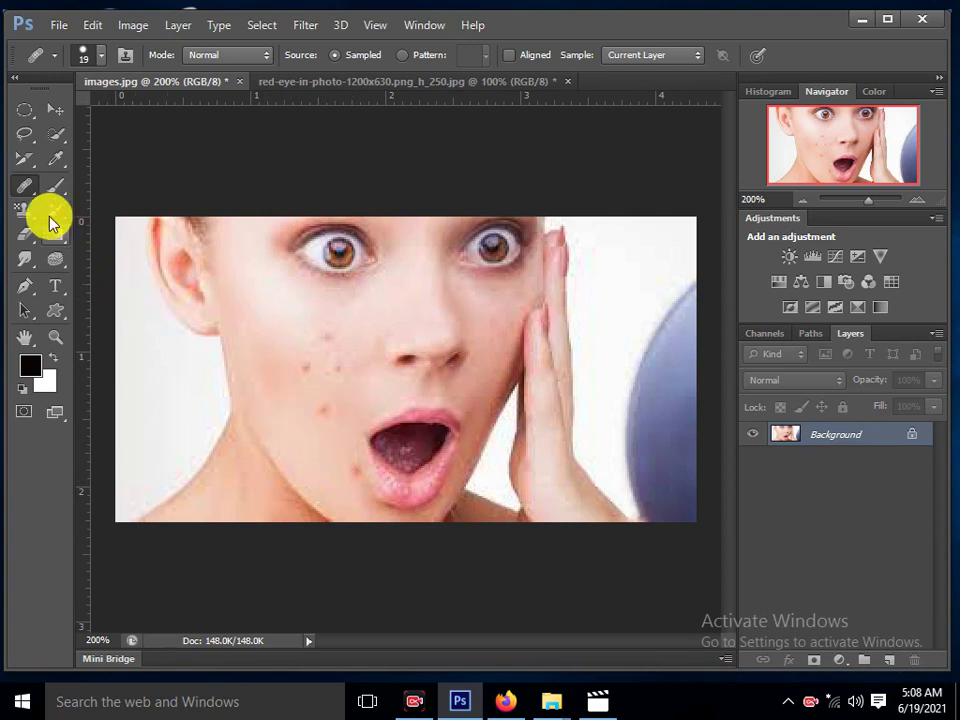
right_click(35, 187)
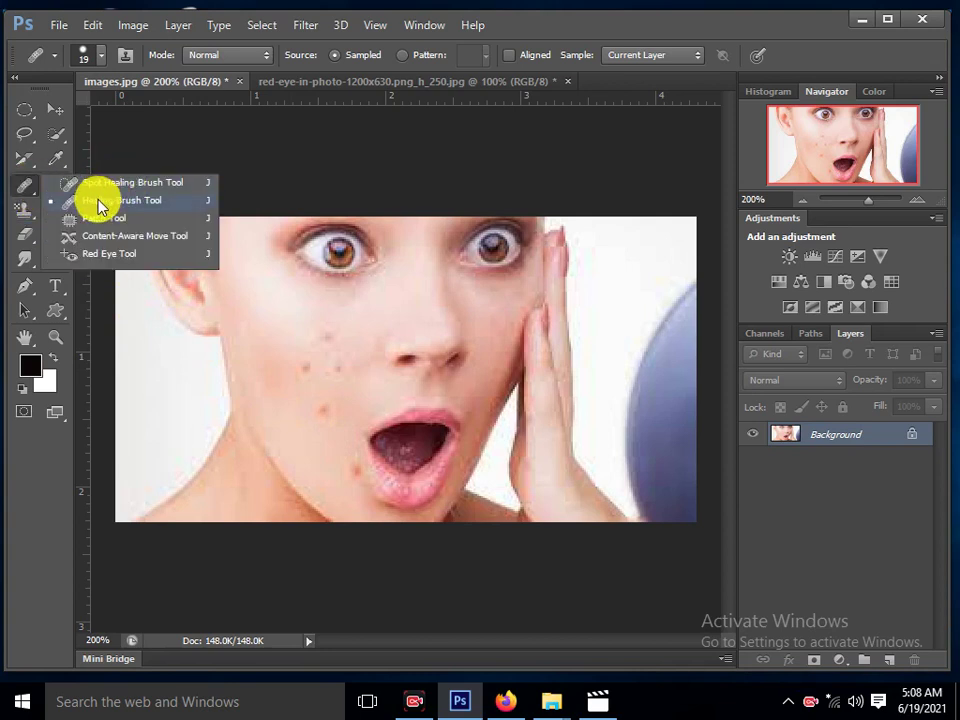
left_click(100, 204)
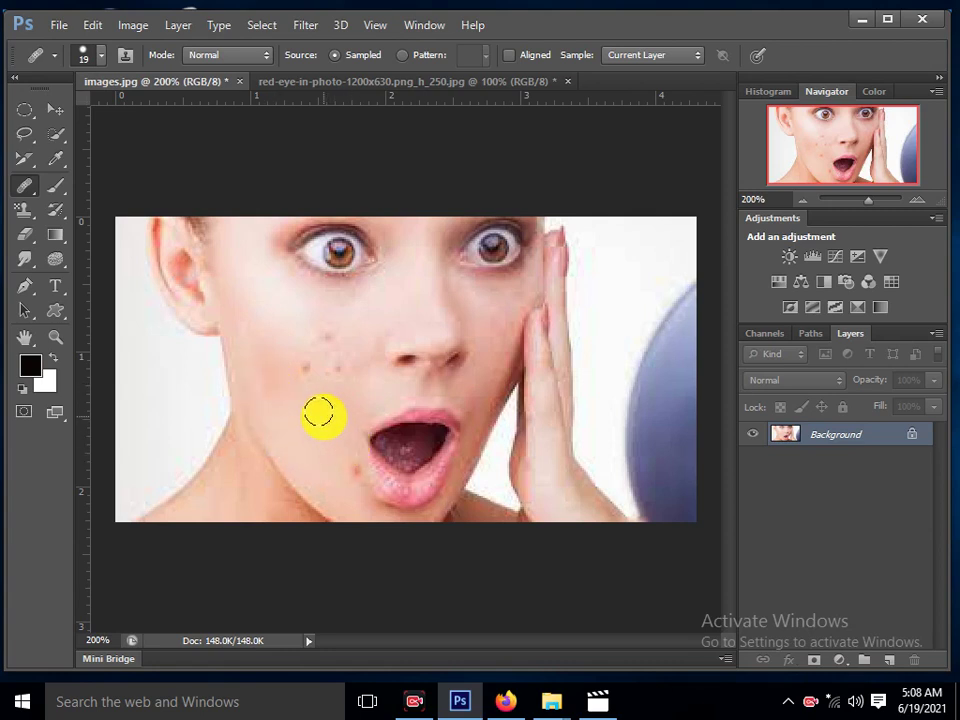
Reduce the Healing Brush to 8 px and heal spots on the lower cheek, upper cheek and jaw
key("bracketleft")
key("bracketleft")
key("bracketleft")
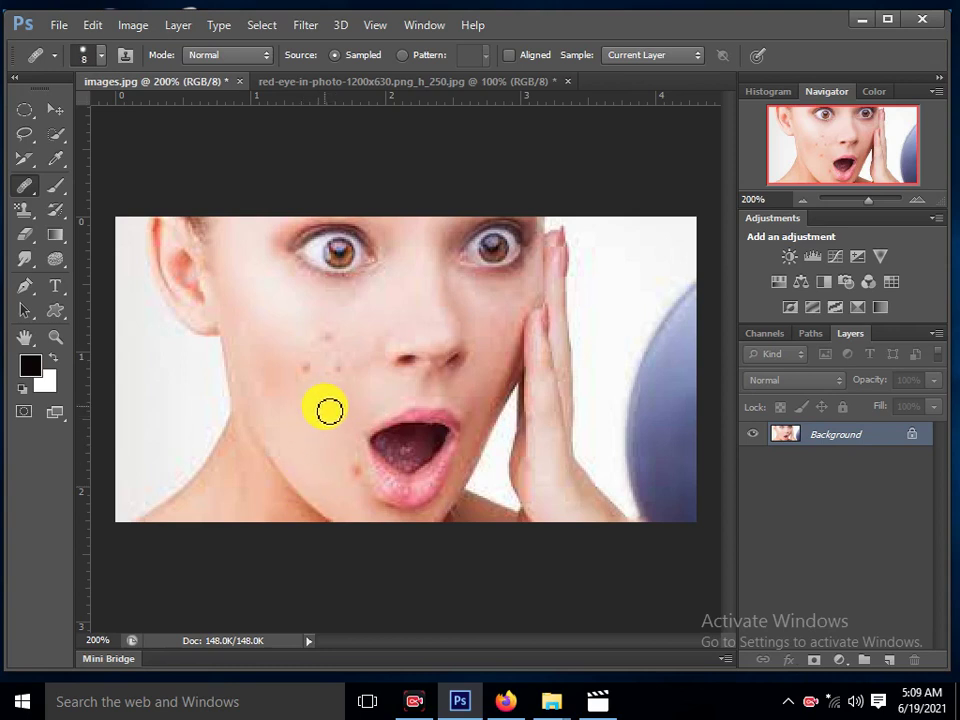
left_click(327, 414)
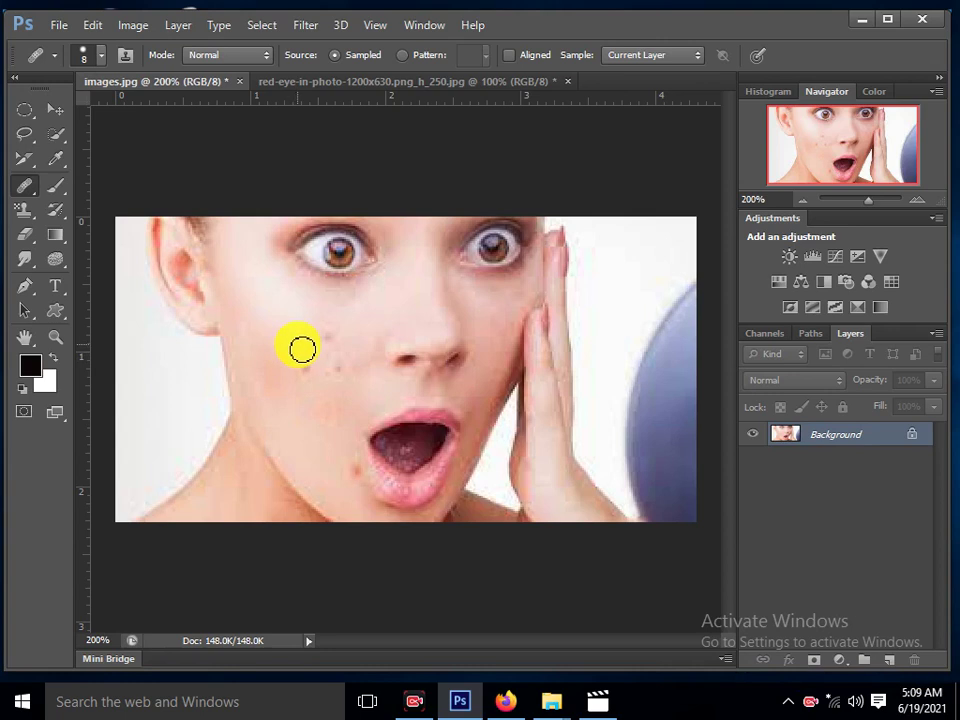
left_click(298, 345)
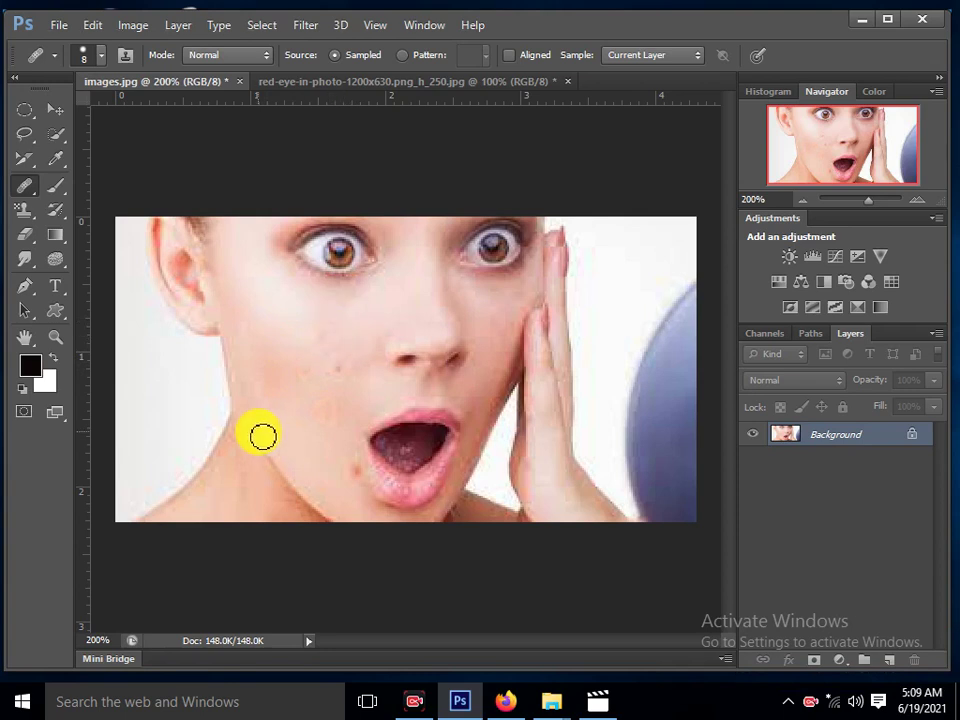
left_click(306, 403)
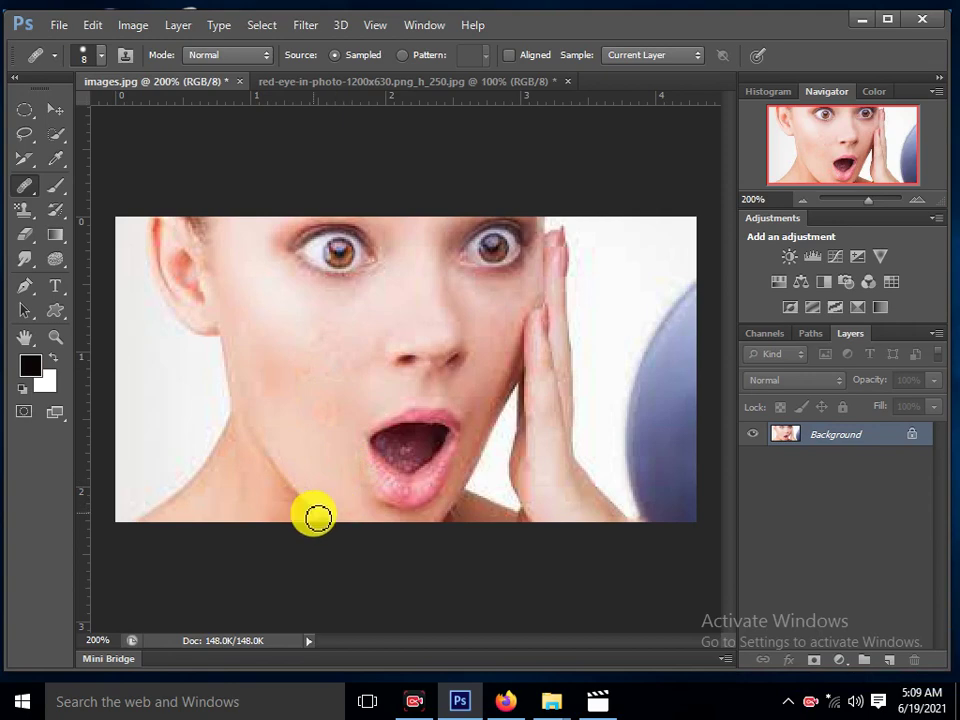
left_click(425, 25)
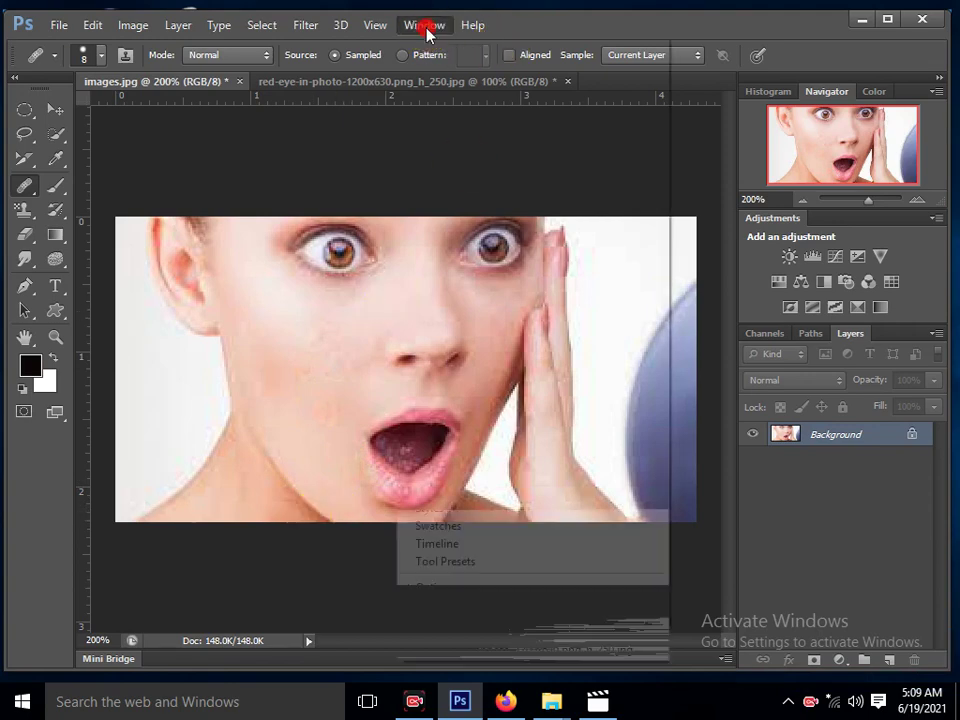
In History, jump to the original image, then step forward through every Healing Brush stroke
left_click(440, 312)
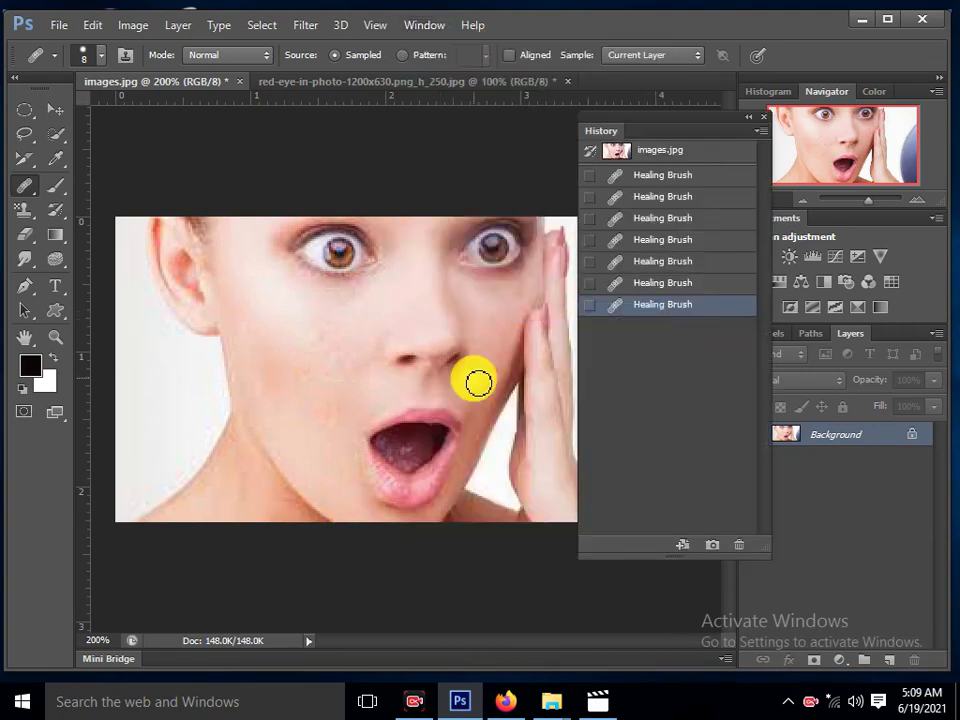
left_click(662, 152)
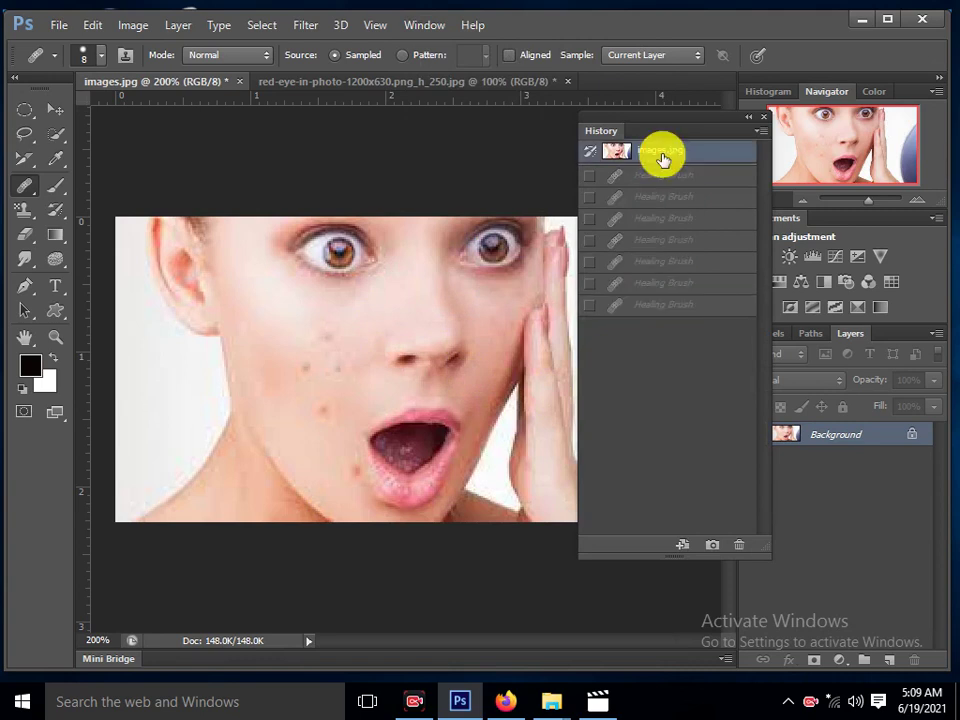
left_click(656, 177)
left_click(658, 199)
left_click_drag(660, 232, 662, 261)
left_click(665, 283)
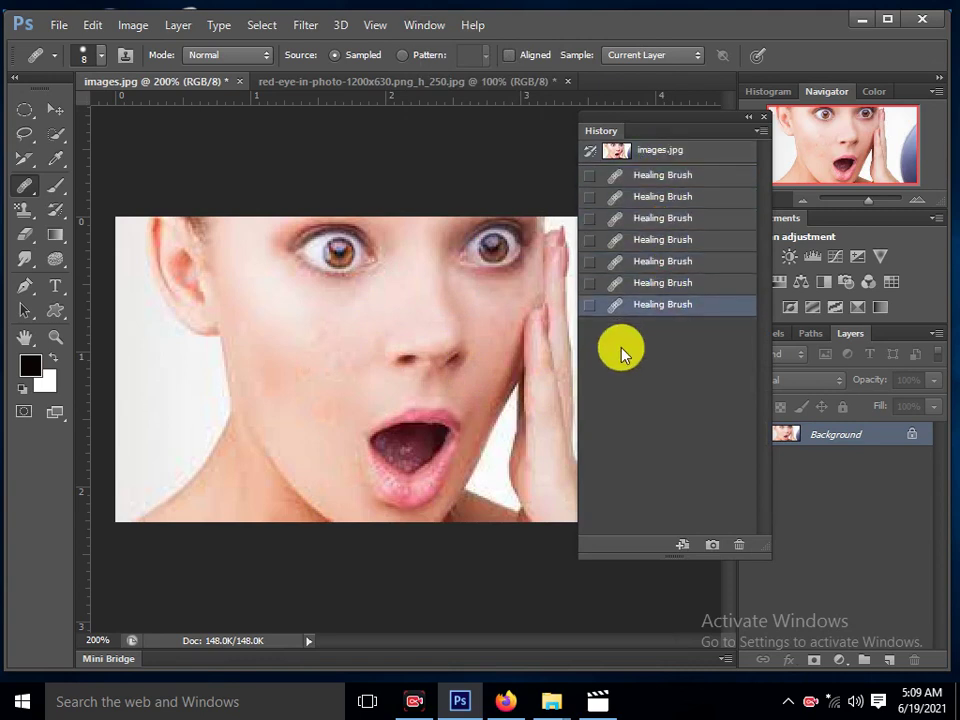
Step back through each healing stroke to the images.jpg snapshot and close History
left_click(647, 275)
left_click(645, 239)
left_click(643, 196)
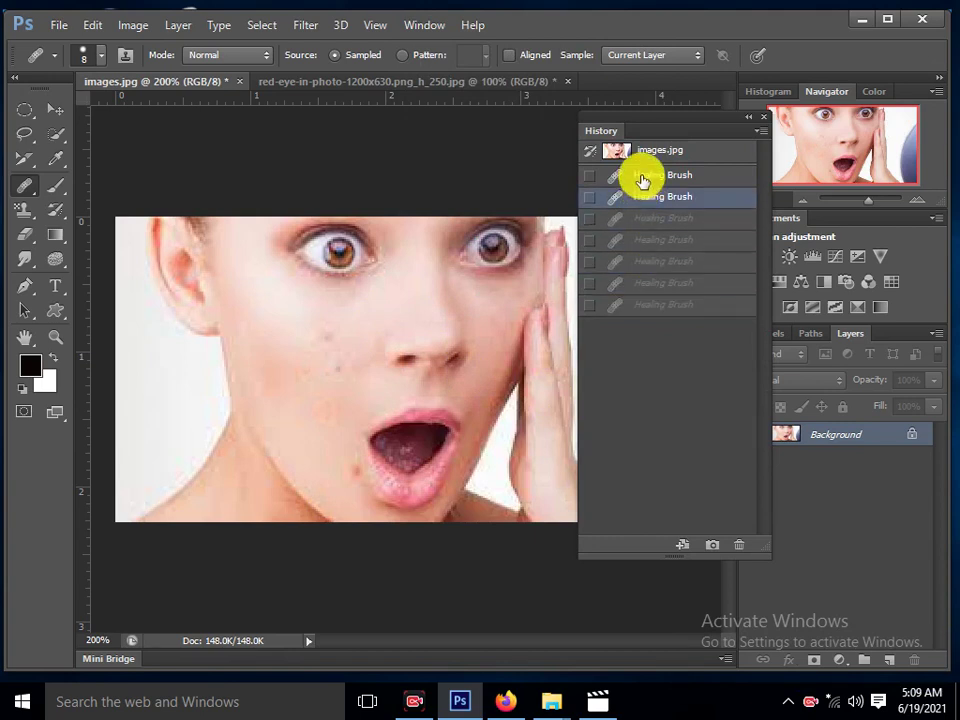
left_click(643, 176)
left_click(640, 152)
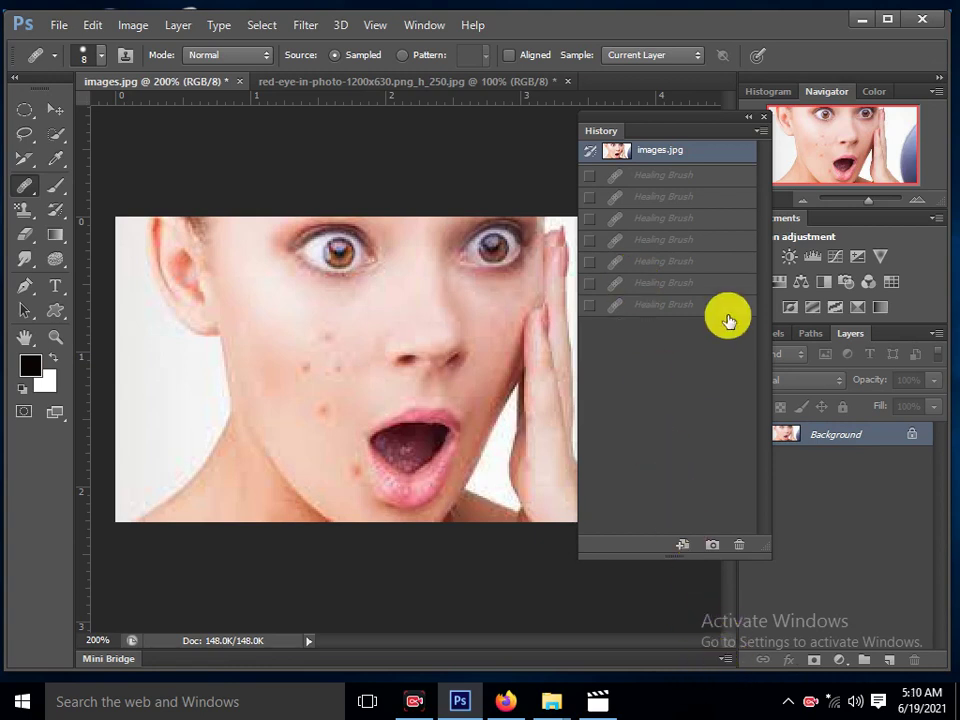
left_click(650, 158)
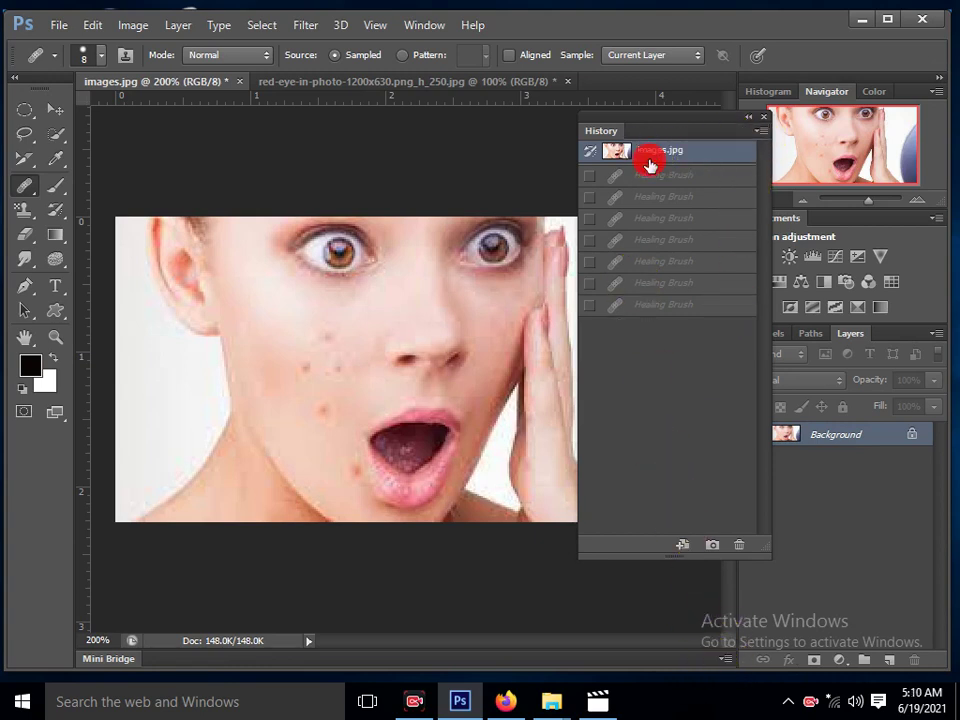
left_click(765, 122)
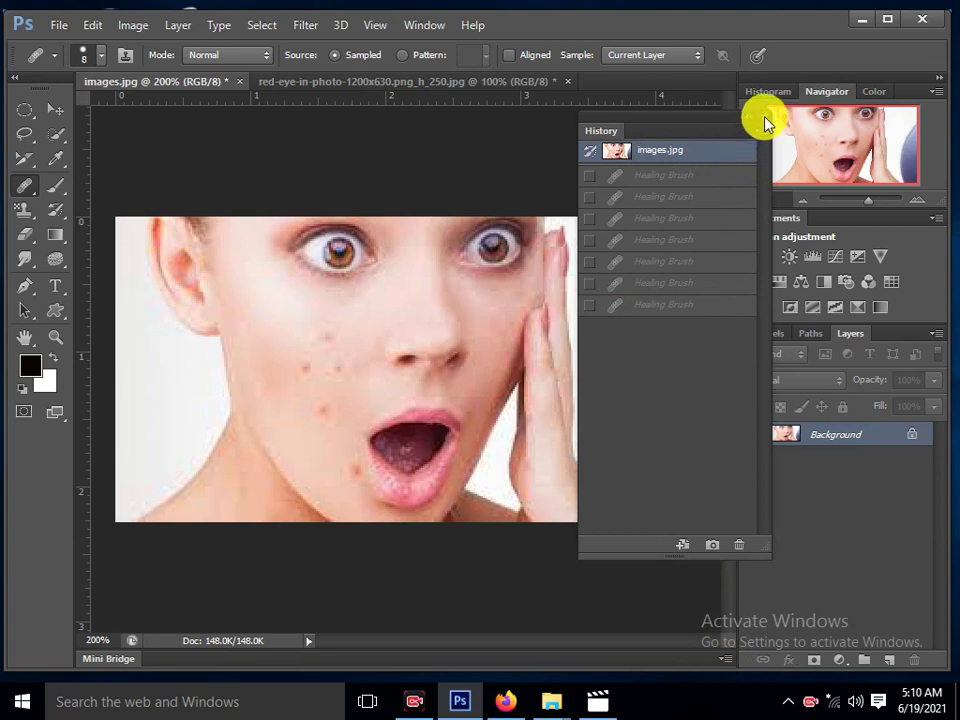
Switch to the Patch Tool and patch two cheek acne spots with clean skin below
right_click(24, 187)
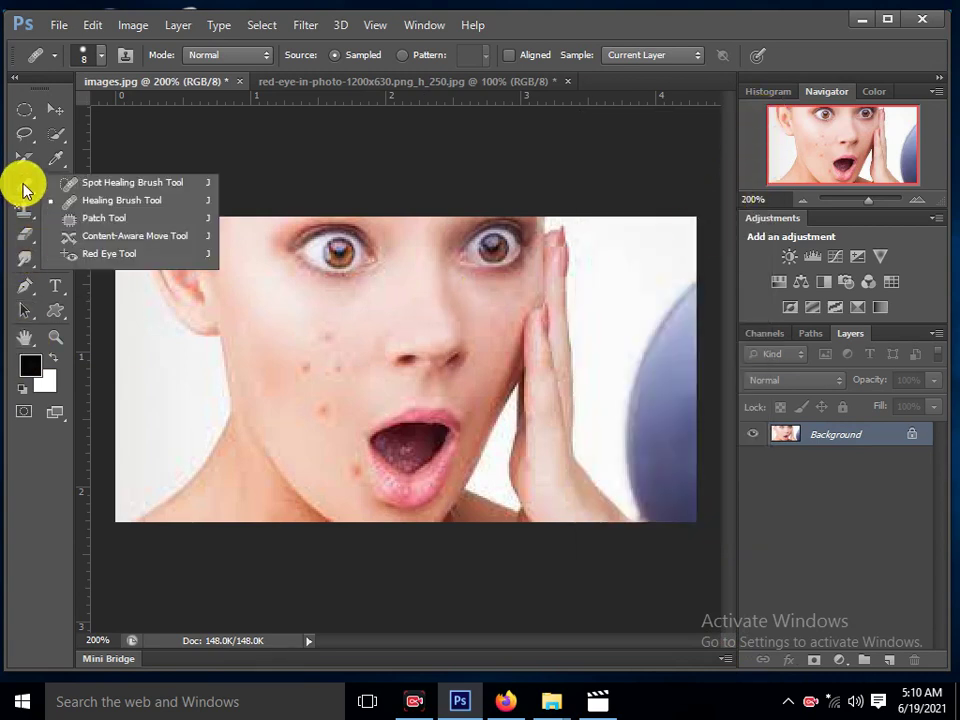
left_click(97, 223)
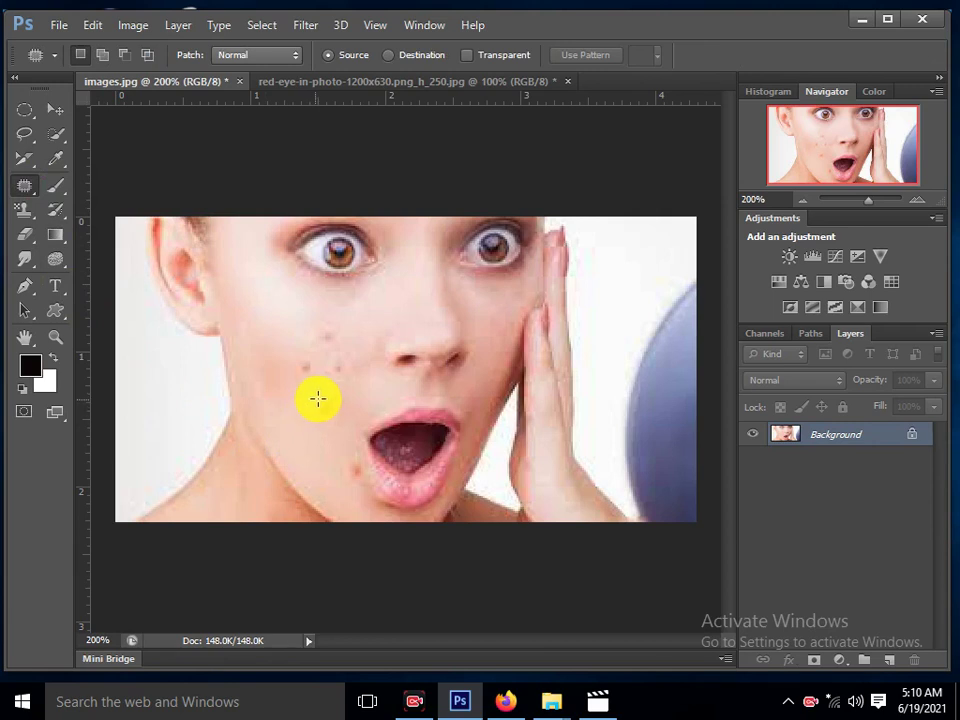
mouse_move(339, 408)
left_mouse_down()
mouse_move(337, 421)
mouse_move(311, 407)
left_mouse_up()
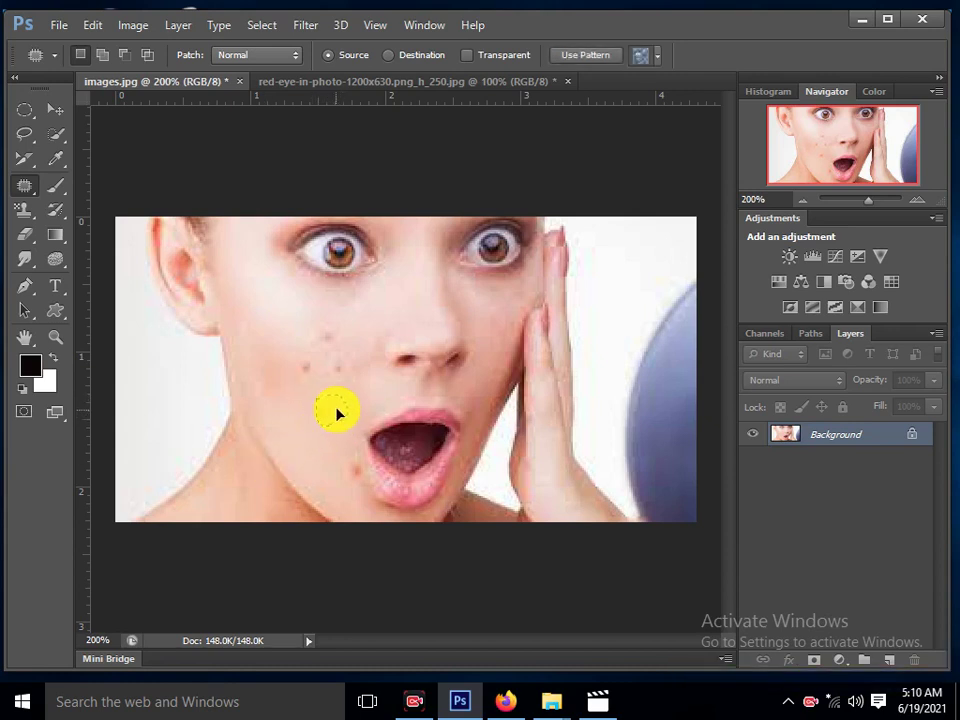
left_click(360, 394)
left_click_drag(326, 412, 270, 444)
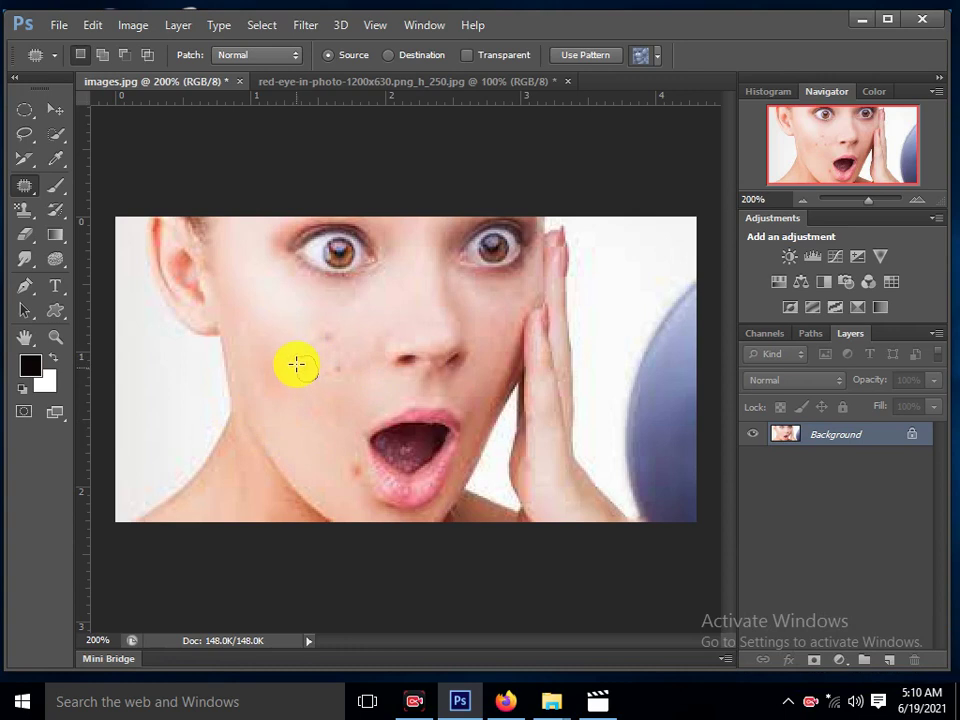
left_click_drag(296, 361, 317, 383)
left_click_drag(300, 341, 223, 474)
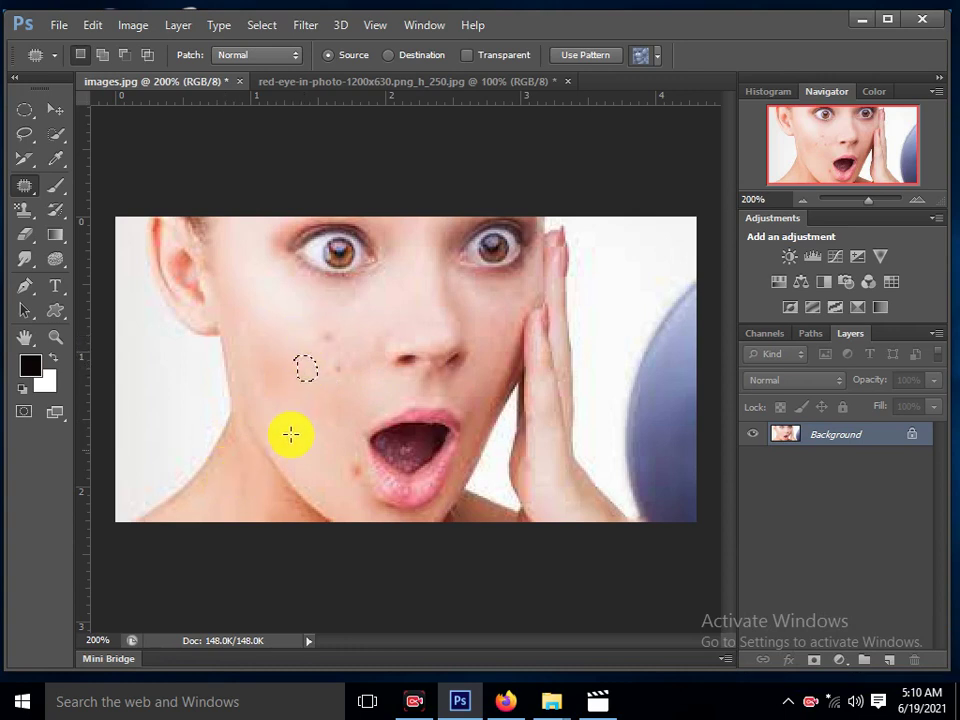
key("ctrl+d")
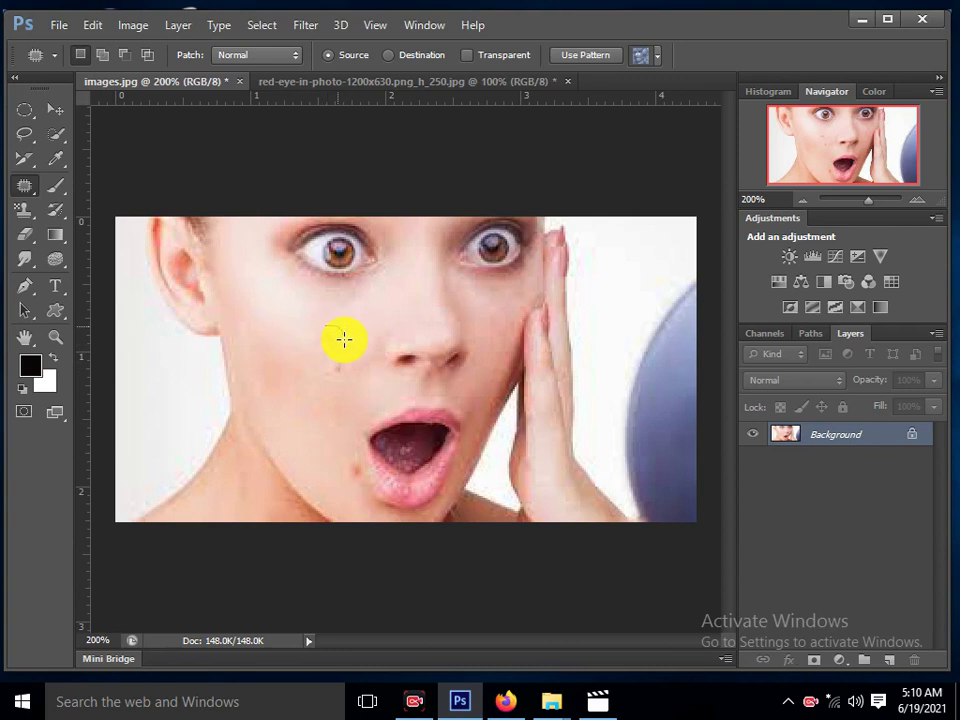
Outline further cheek spots and the blemish near the mouth, deselecting between patches
left_click_drag(326, 325, 334, 342)
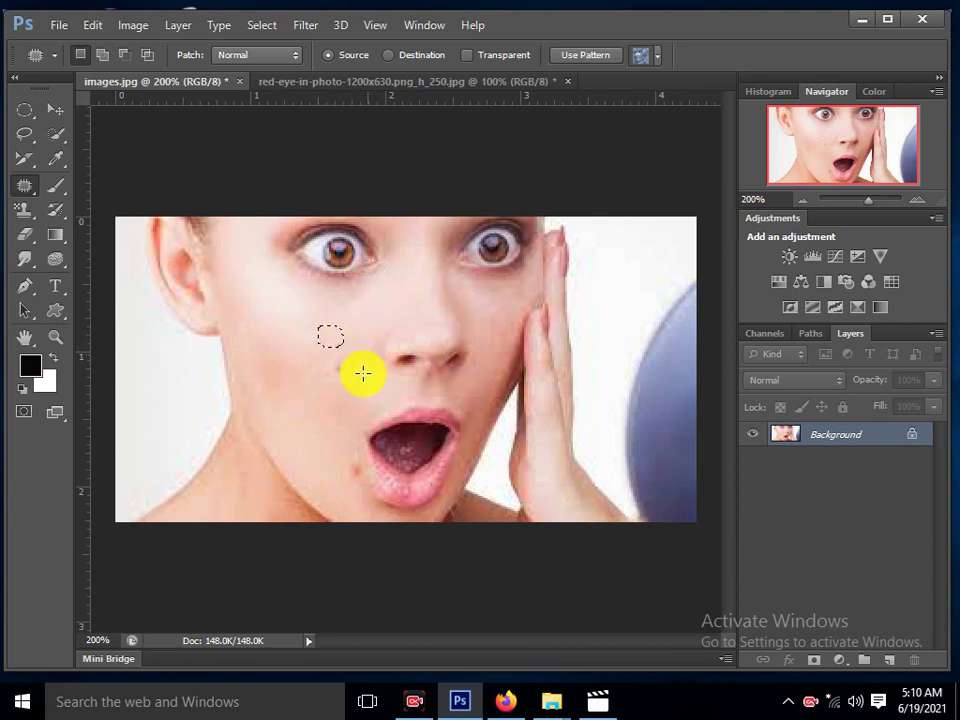
key("ctrl+d")
mouse_move(351, 373)
left_mouse_down()
mouse_move(329, 374)
mouse_move(350, 378)
left_mouse_up()
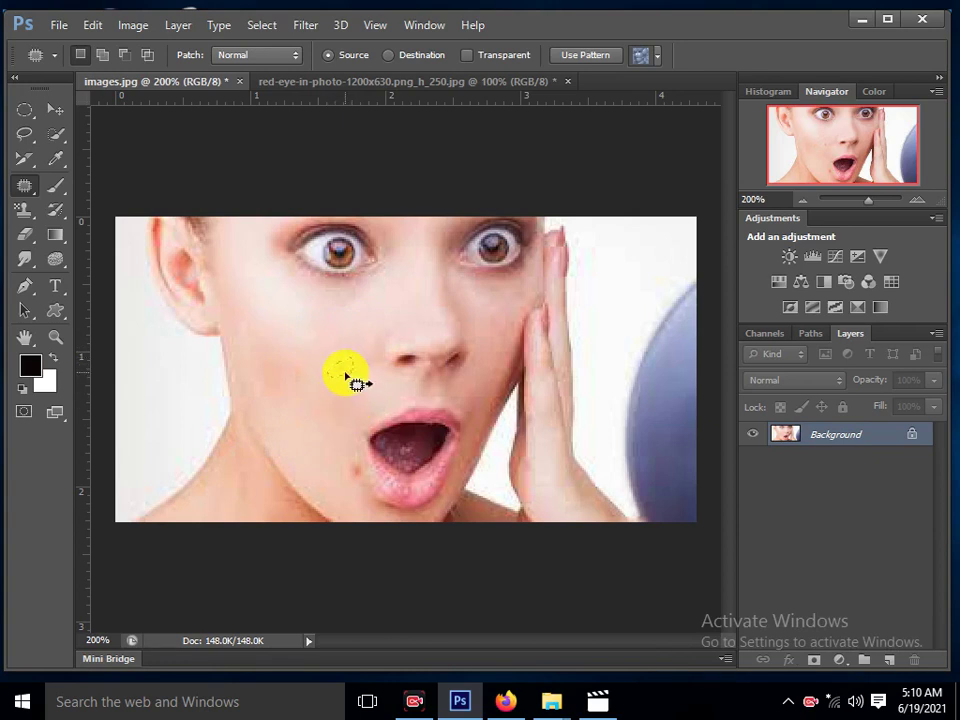
left_click(345, 460)
mouse_move(345, 460)
left_mouse_down()
mouse_move(340, 475)
mouse_move(365, 486)
left_mouse_up()
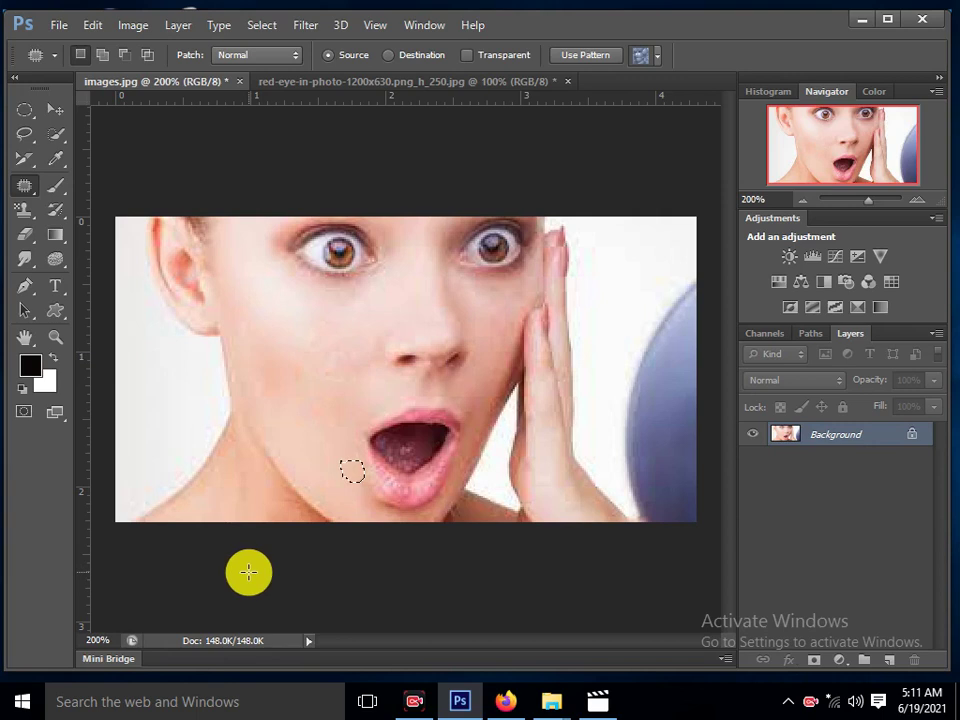
Deselect the mouth area and switch to the Content-Aware Move Tool
left_click(266, 26)
left_click(281, 62)
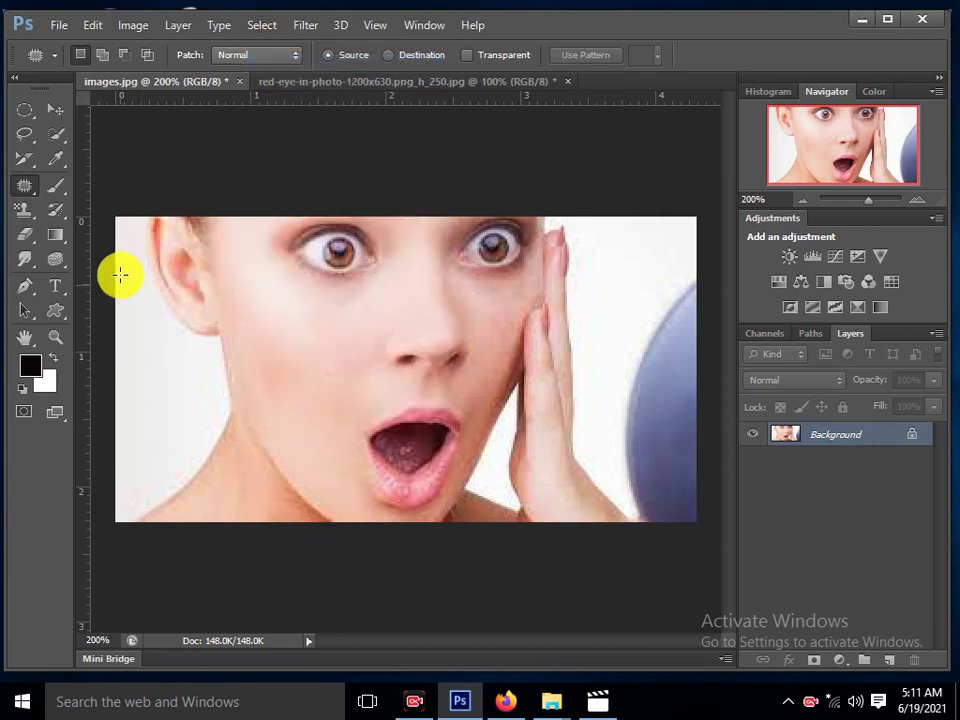
left_click(56, 109)
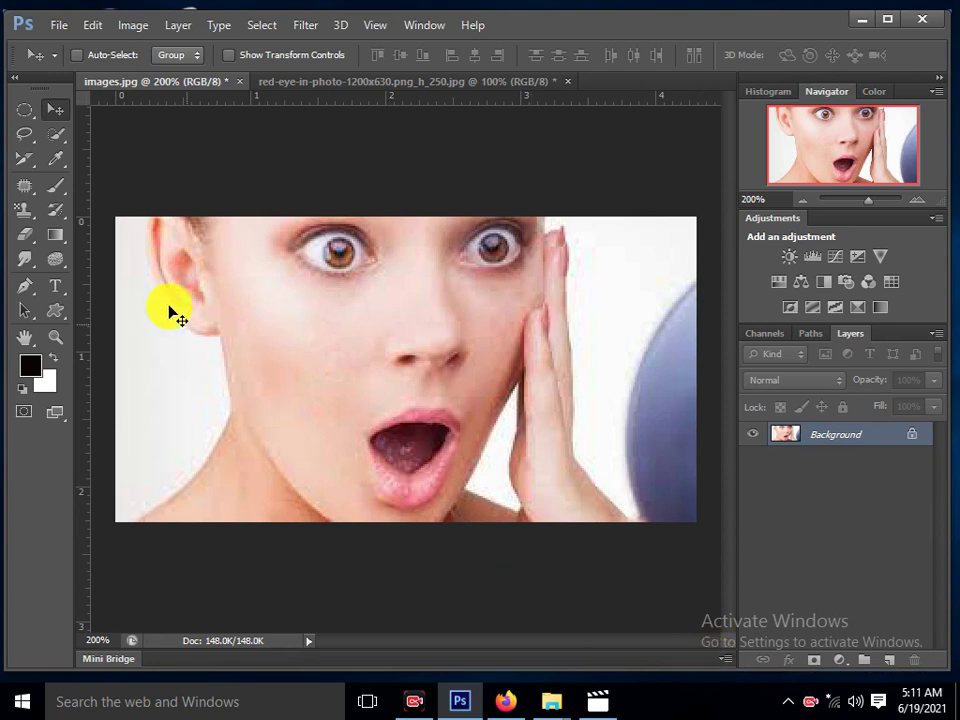
left_click(27, 190)
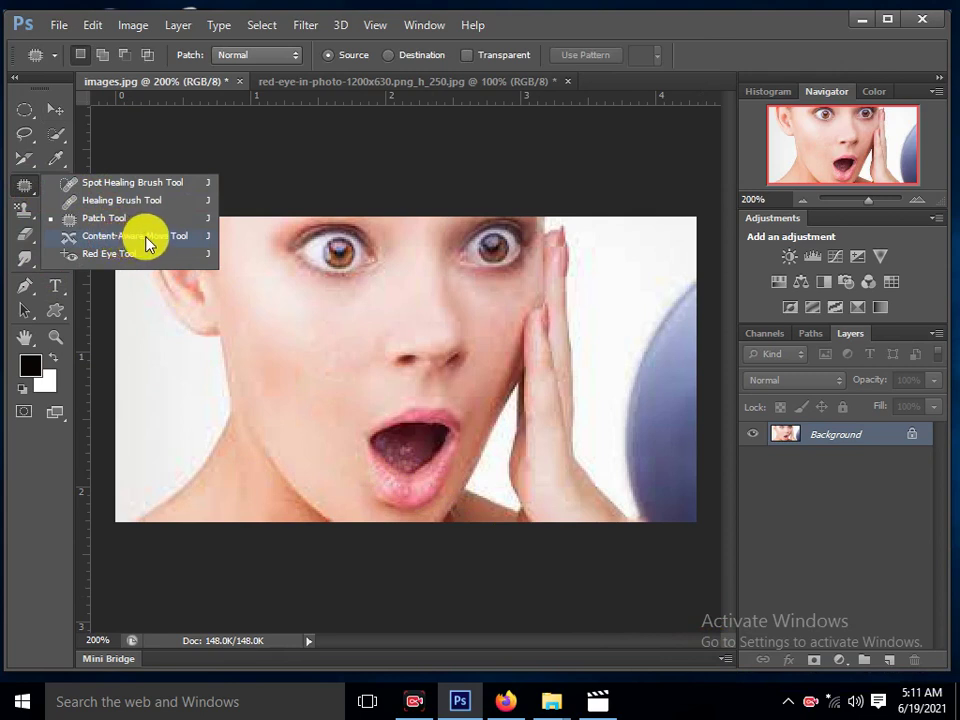
left_click(147, 240)
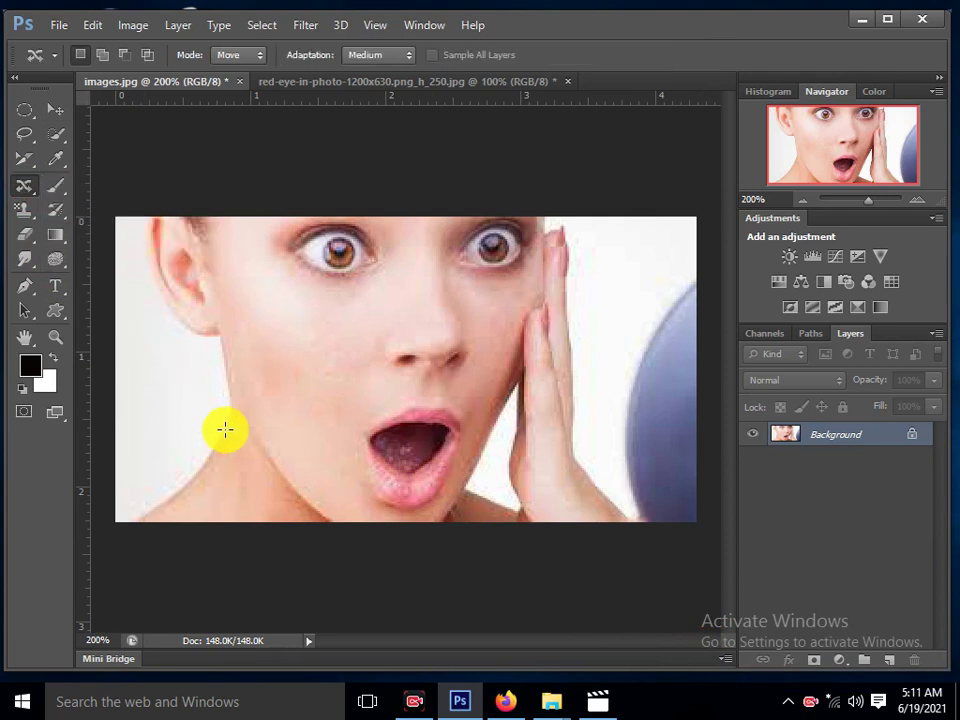
Revert the photo to its original images.jpg snapshot in the History panel
left_click(421, 26)
left_click(452, 314)
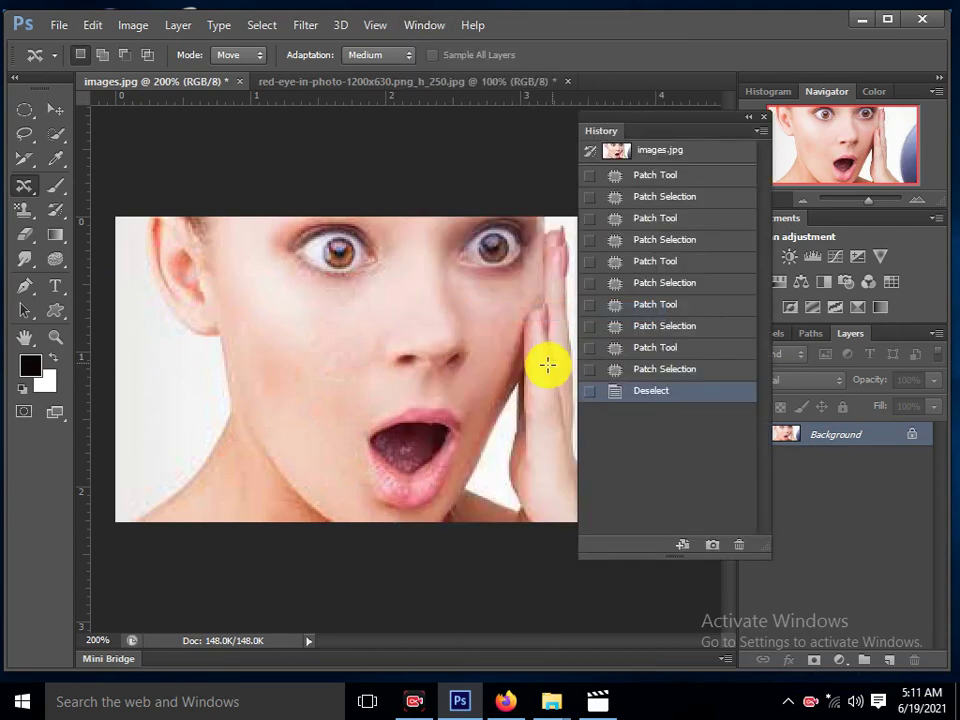
left_click(643, 155)
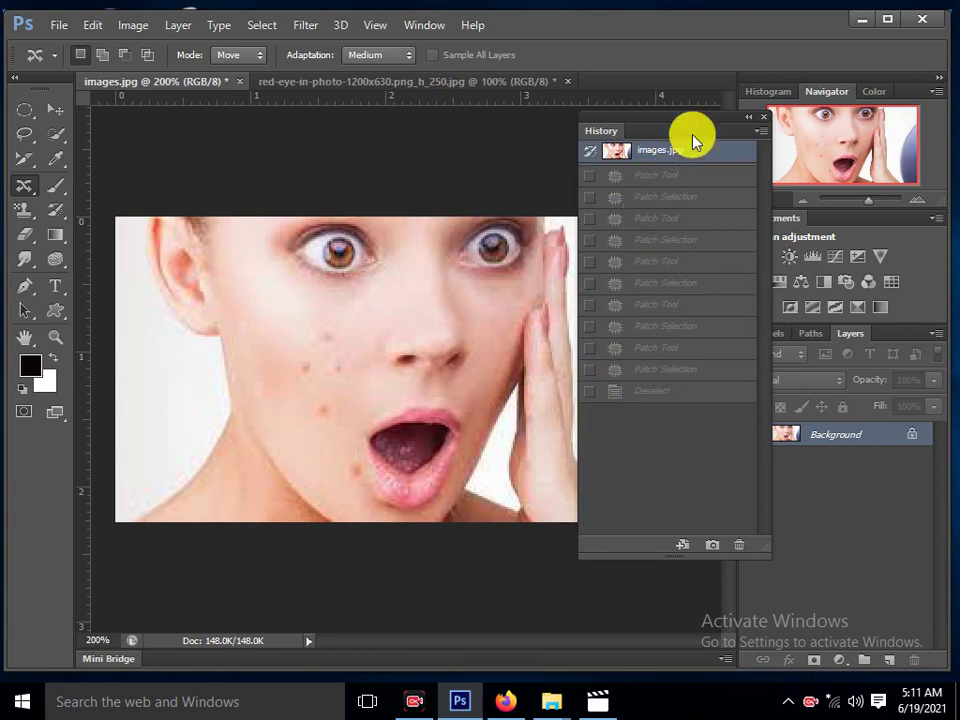
left_click(765, 118)
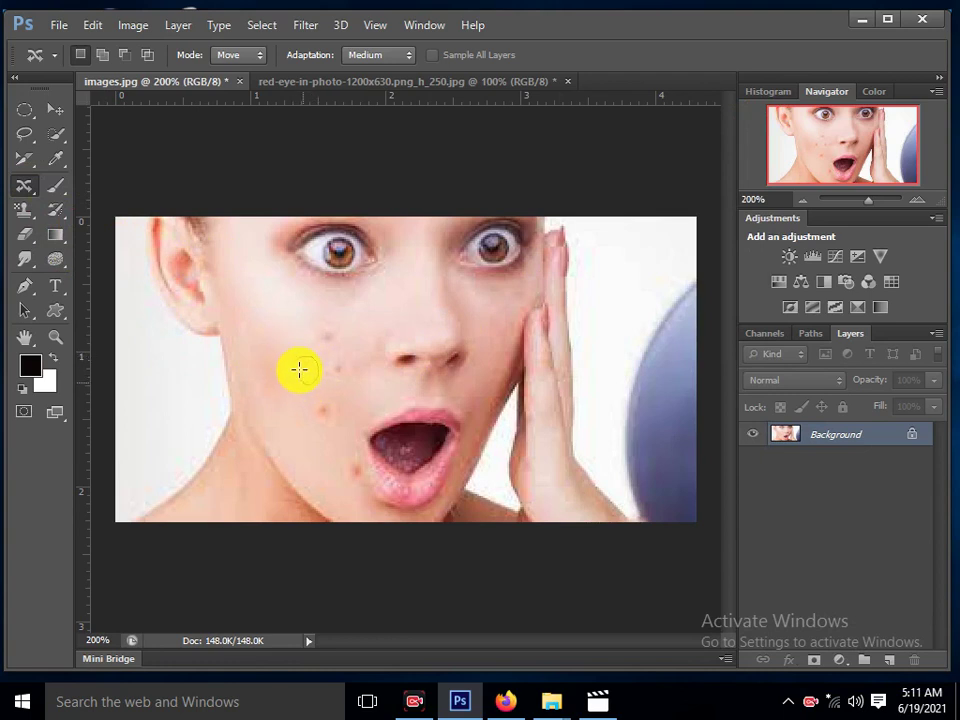
Outline a lower-cheek acne spot and move it beside the nose
left_click_drag(298, 360, 300, 430)
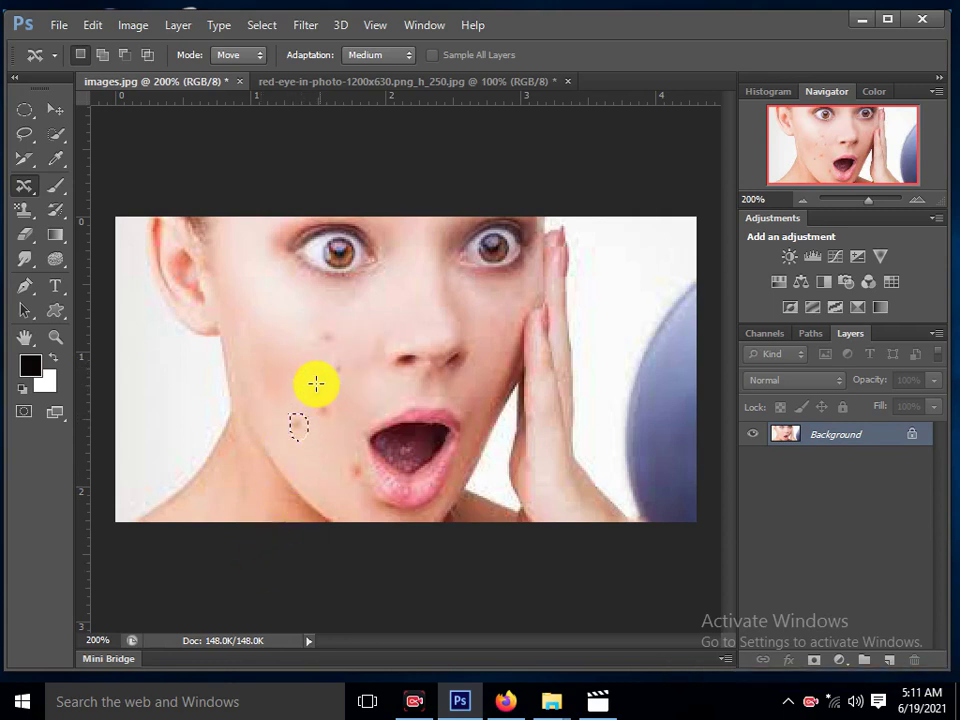
left_click(286, 427)
left_click_drag(286, 427, 296, 426)
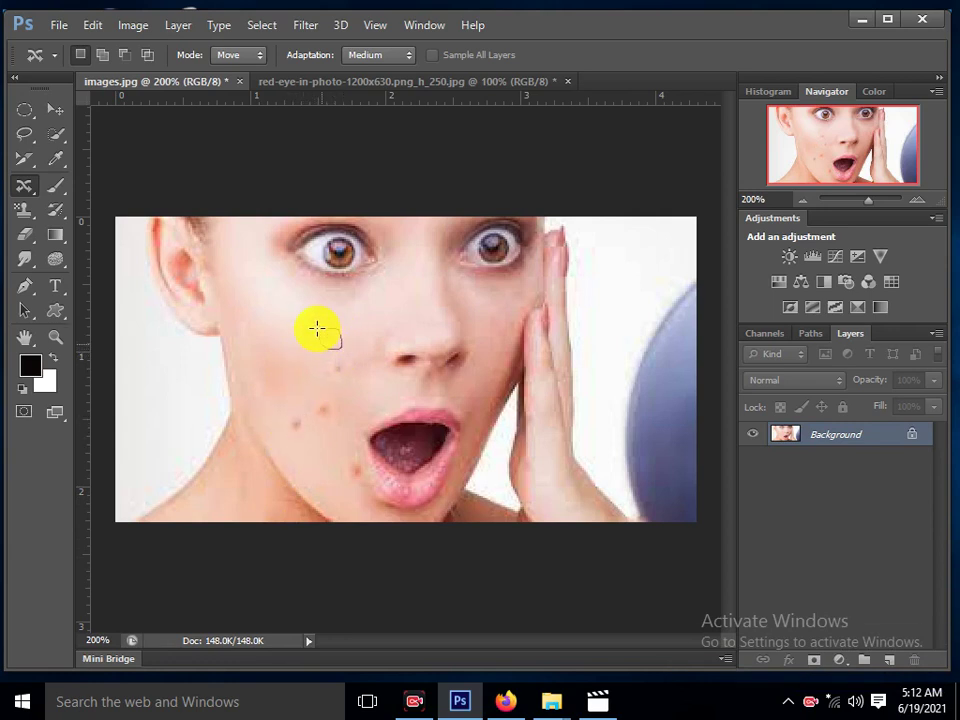
left_click_drag(333, 343, 257, 341)
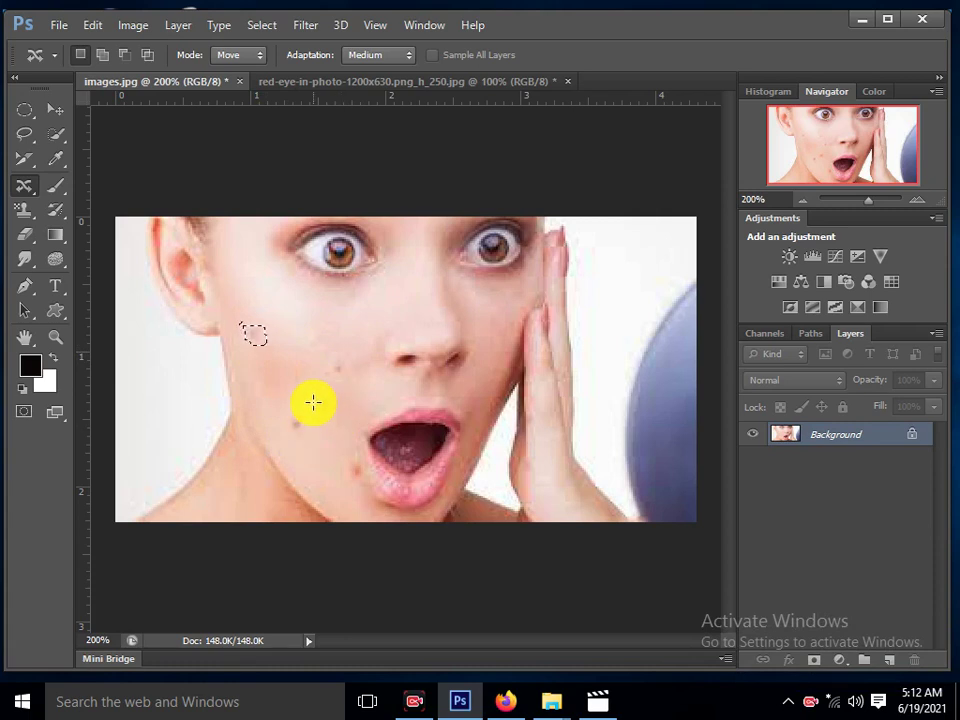
Outline a spot near the mouth corner and move it onto the upper cheek
left_click_drag(317, 400, 321, 466)
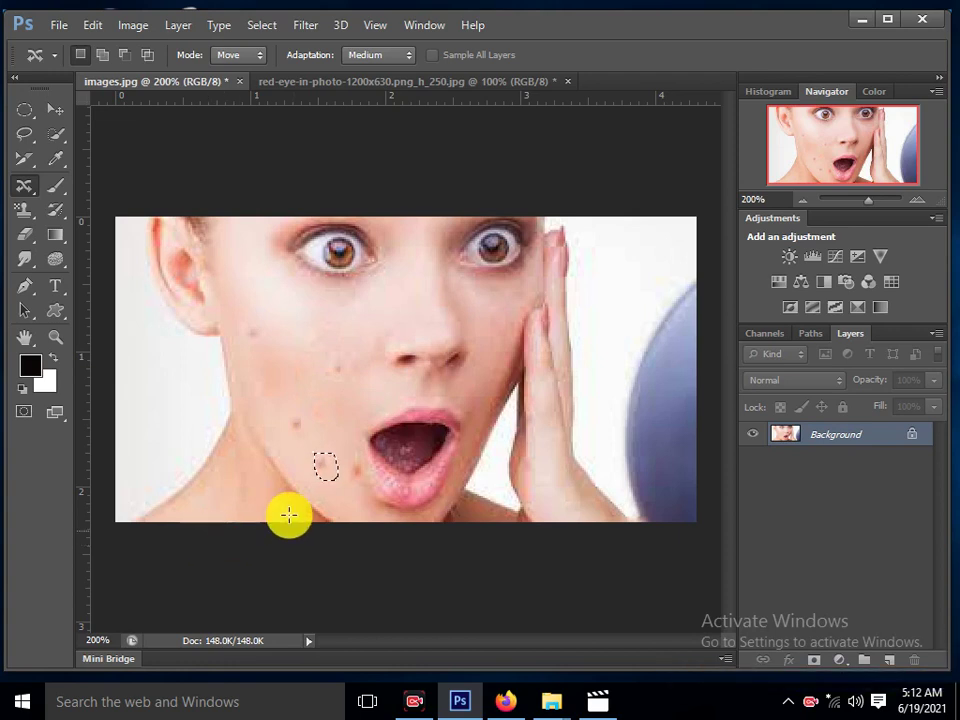
left_click(360, 462)
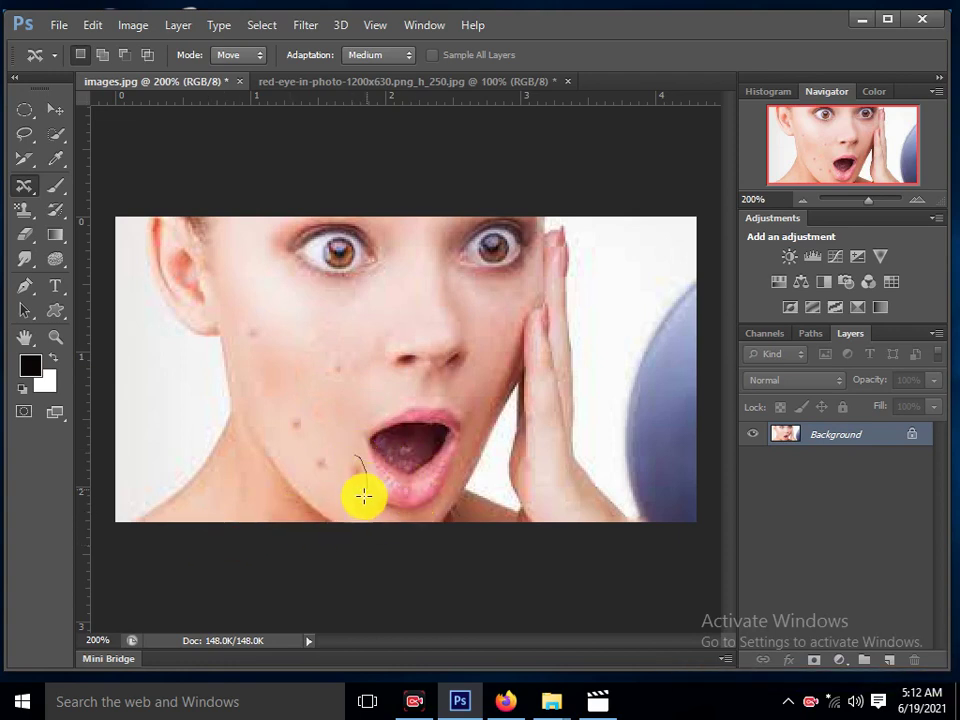
mouse_move(352, 456)
left_mouse_down()
mouse_move(363, 498)
mouse_move(371, 397)
left_mouse_up()
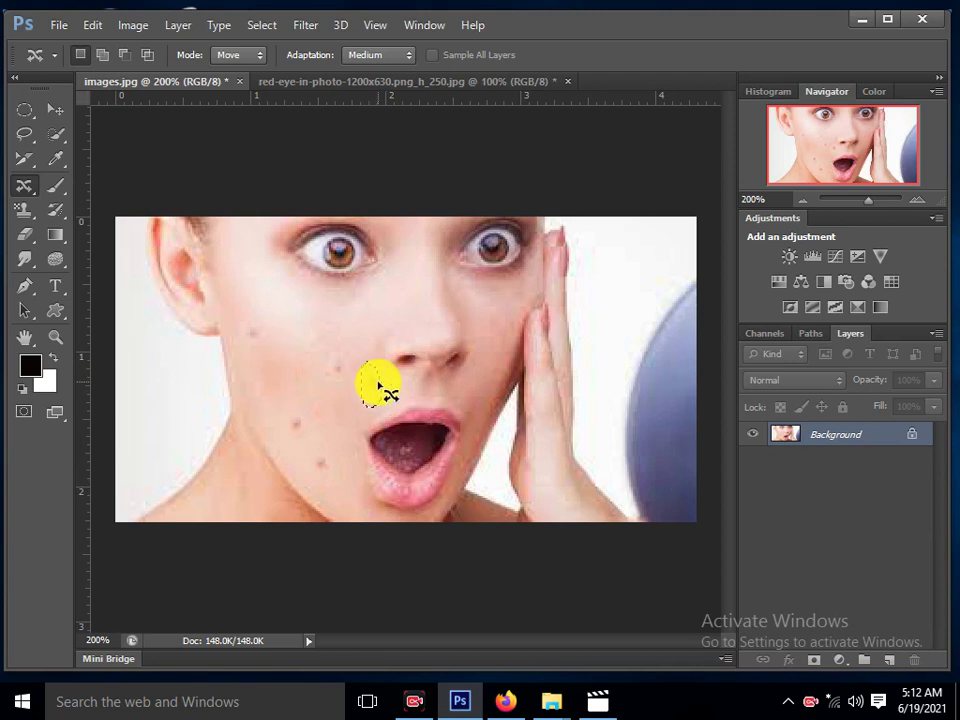
left_click_drag(372, 390, 280, 333)
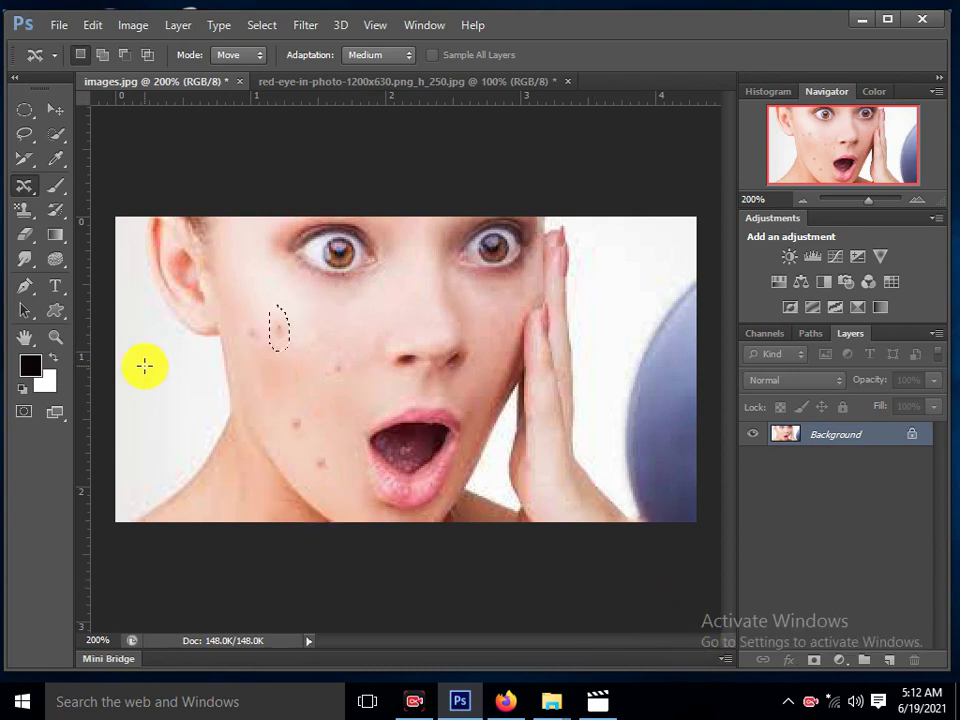
Select the Red Eye Tool and switch to the red-eye photo document
right_click(26, 190)
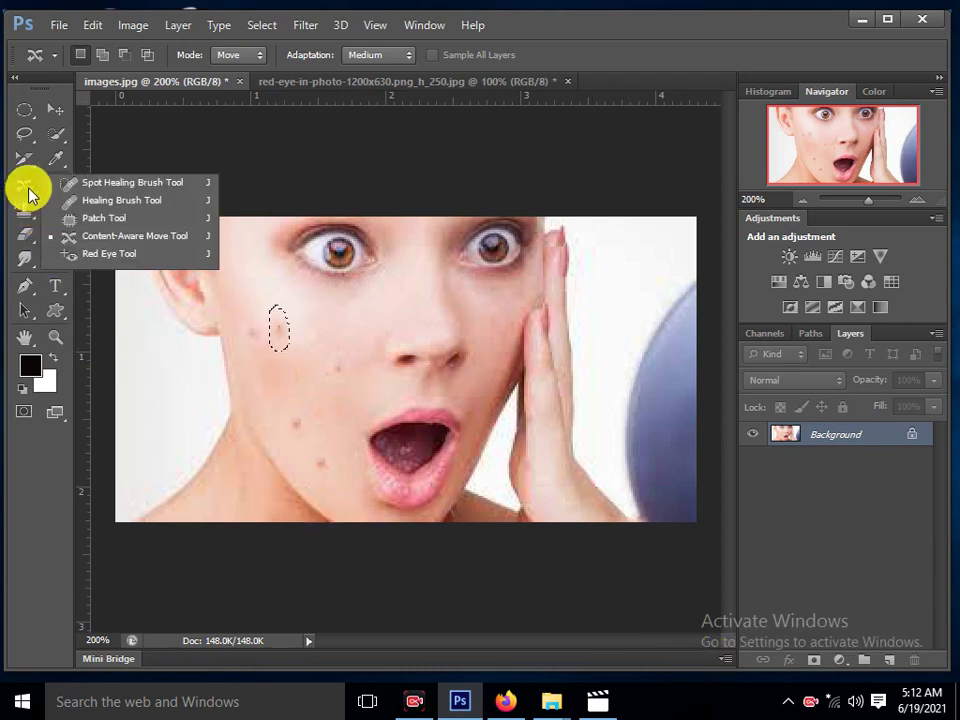
left_click(113, 263)
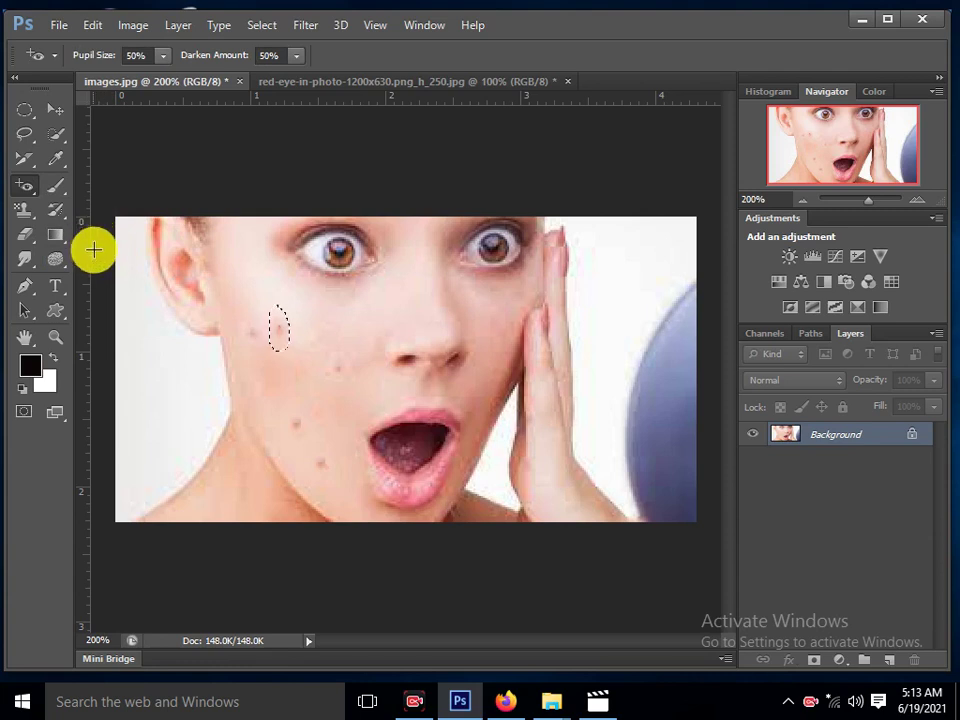
left_click(340, 81)
Darken the left and right red pupils with the Red Eye Tool at 50% pupil size and darken
left_click(291, 366)
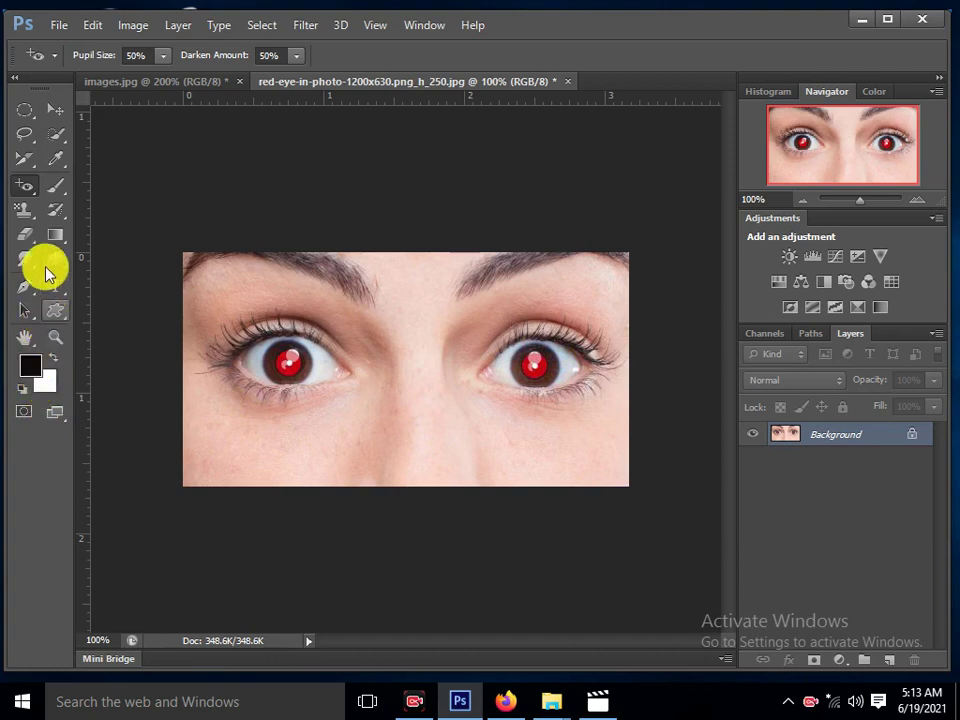
right_click(26, 185)
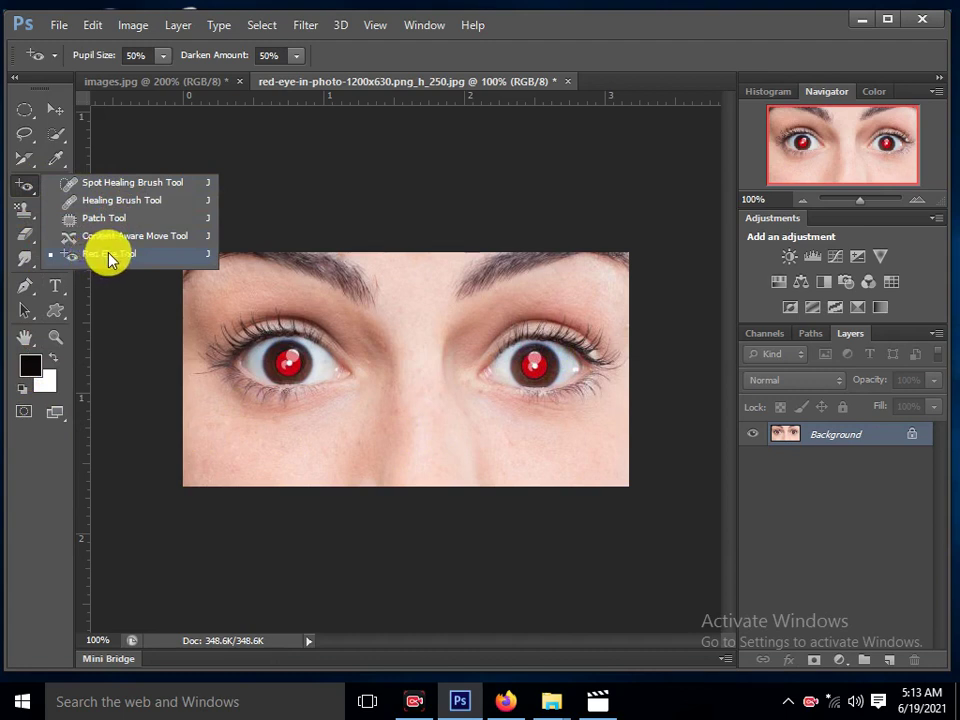
left_click(108, 256)
left_click(285, 366)
left_click_drag(285, 366, 285, 450)
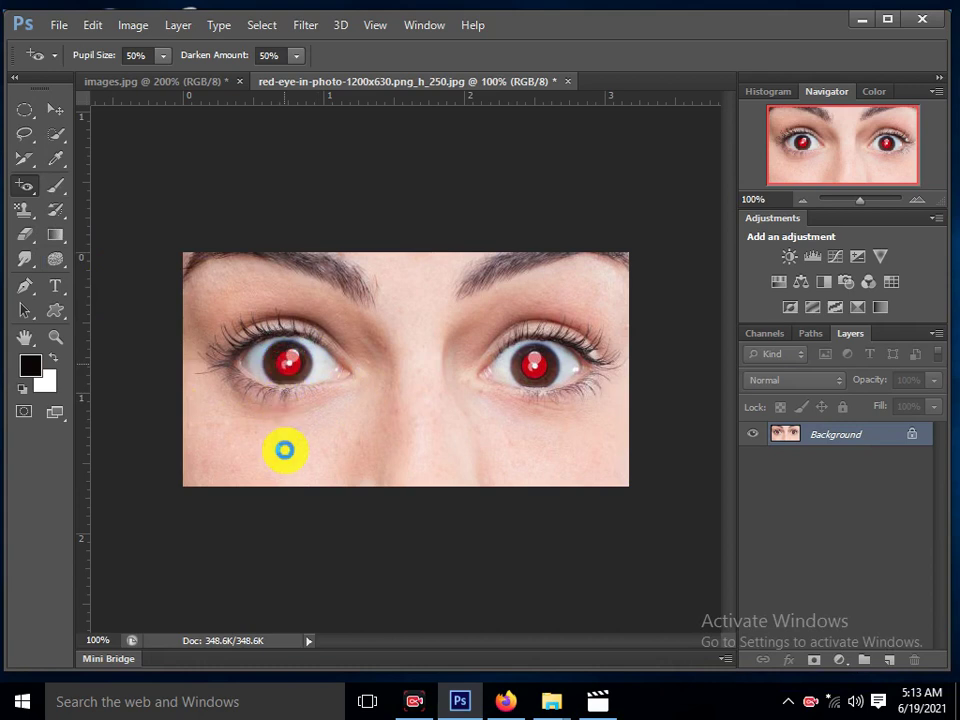
left_click_drag(520, 373, 379, 500)
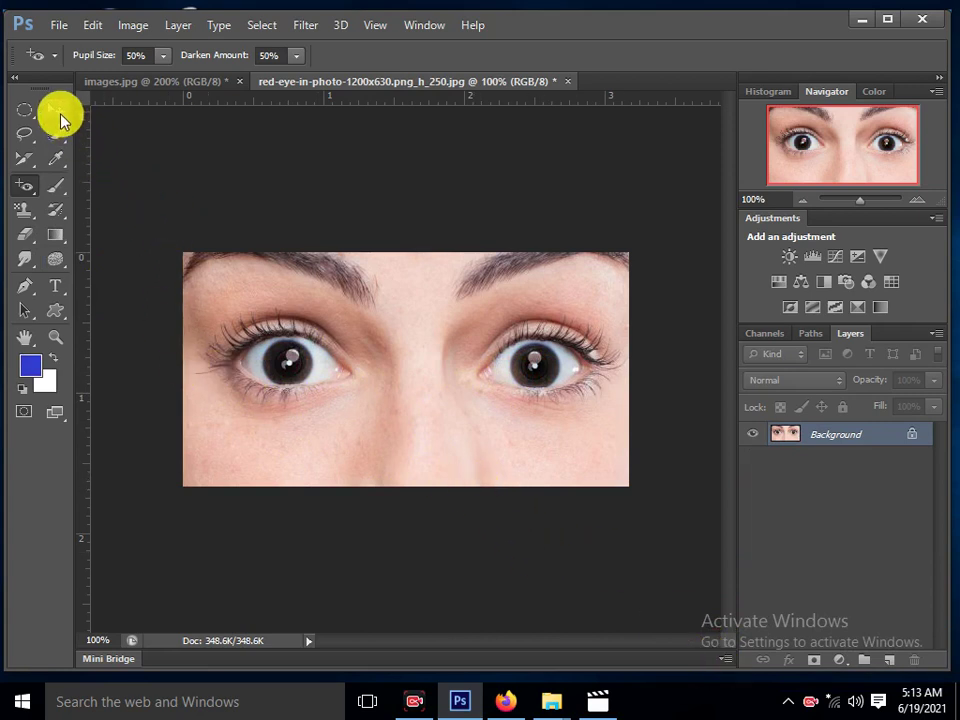
In History, view the original red-eyed snapshot, then return to the last Red Eye Removal state
left_click(57, 112)
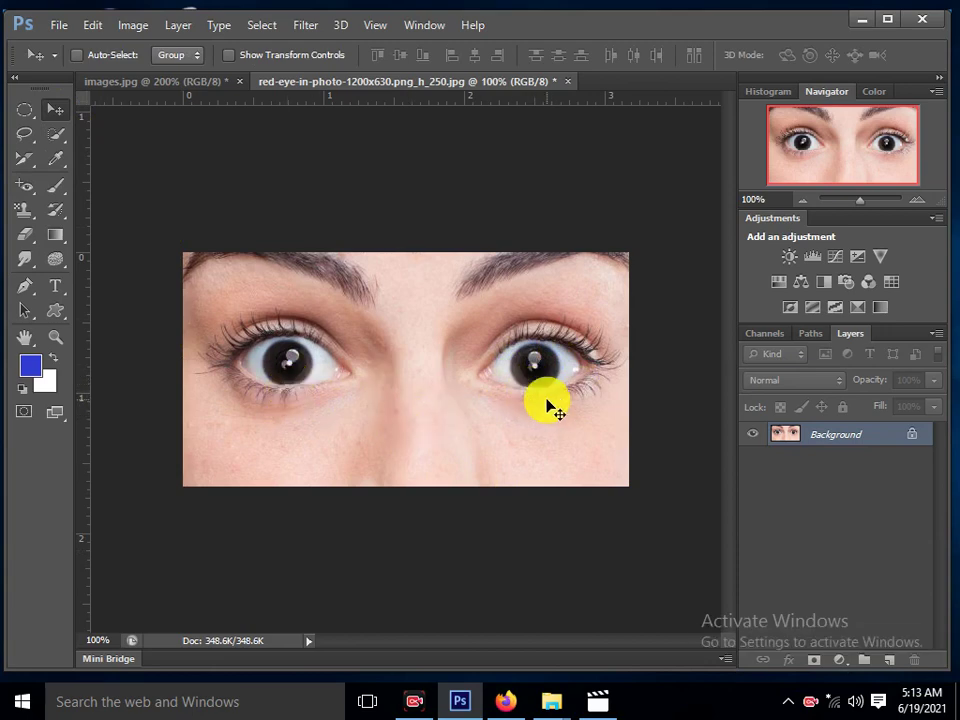
left_click(424, 25)
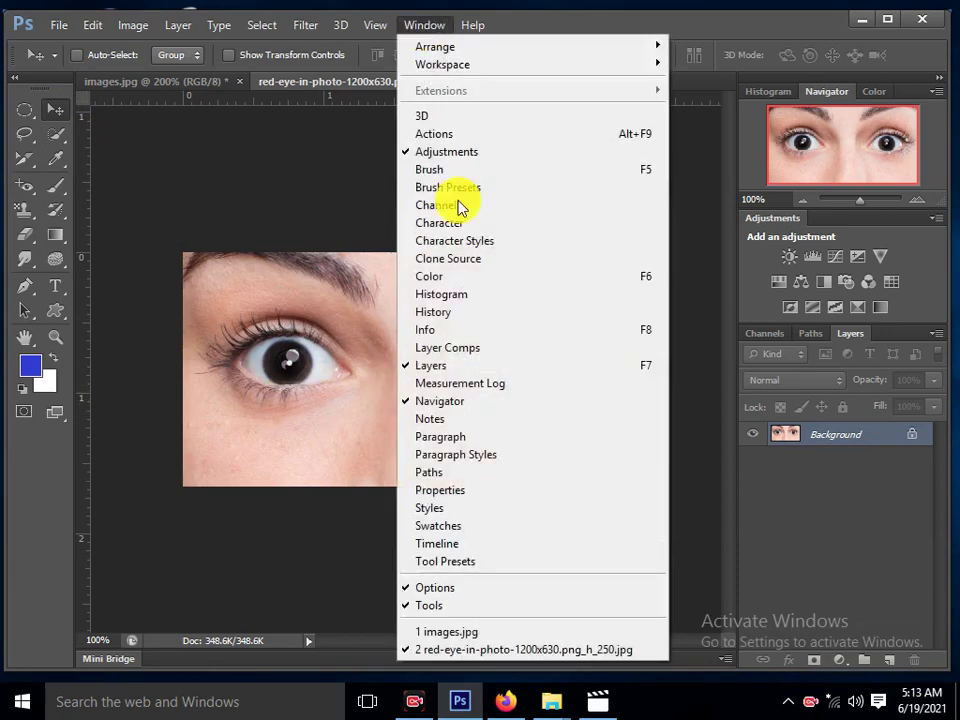
left_click(447, 316)
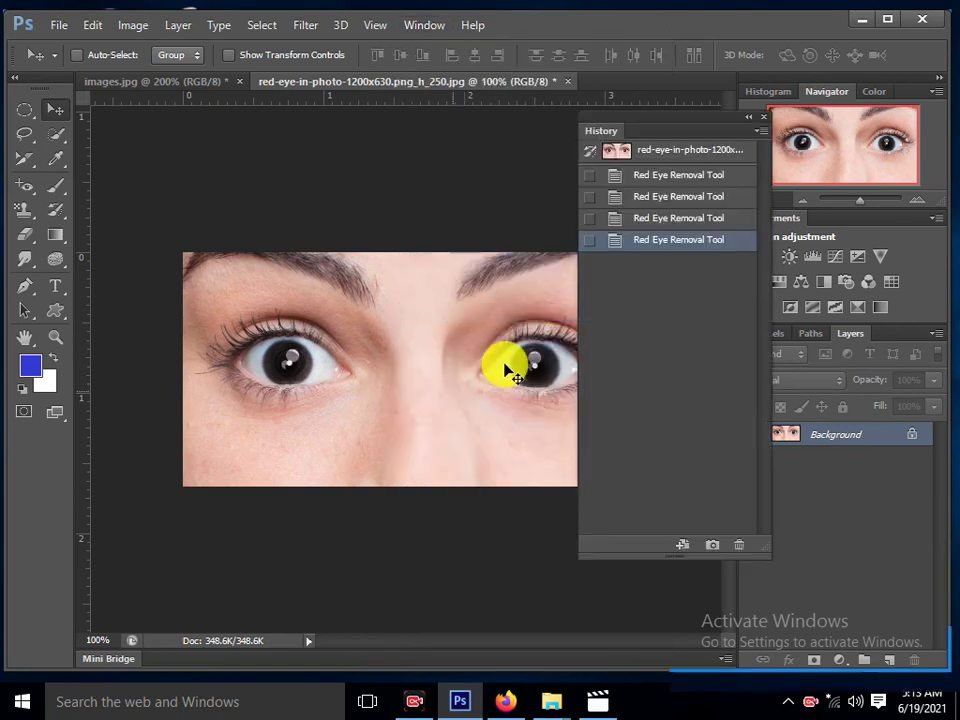
left_click(636, 151)
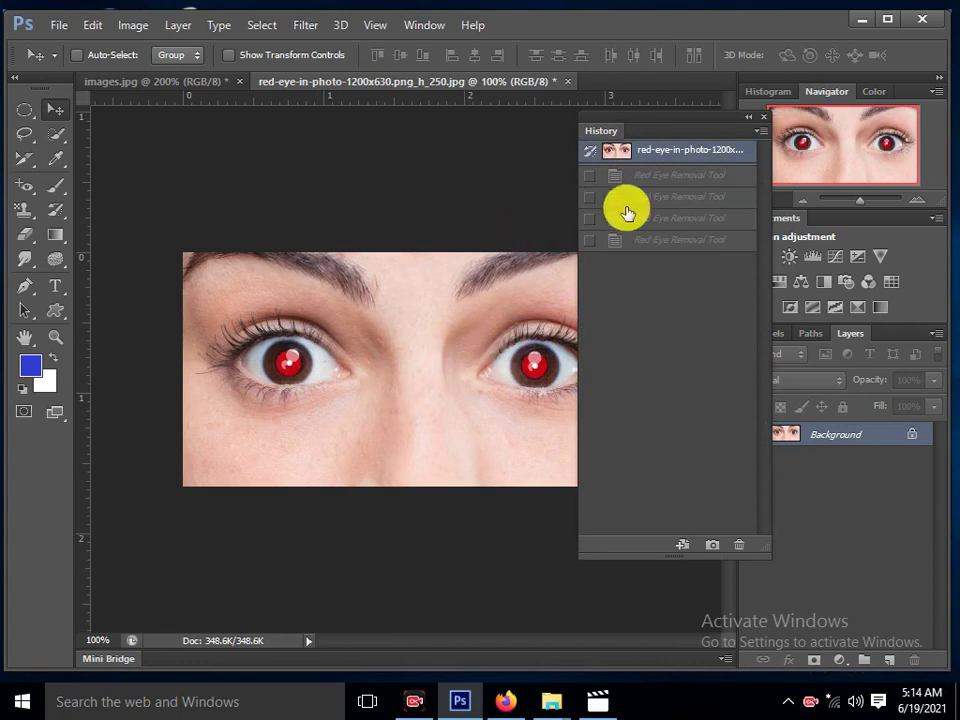
left_click(672, 240)
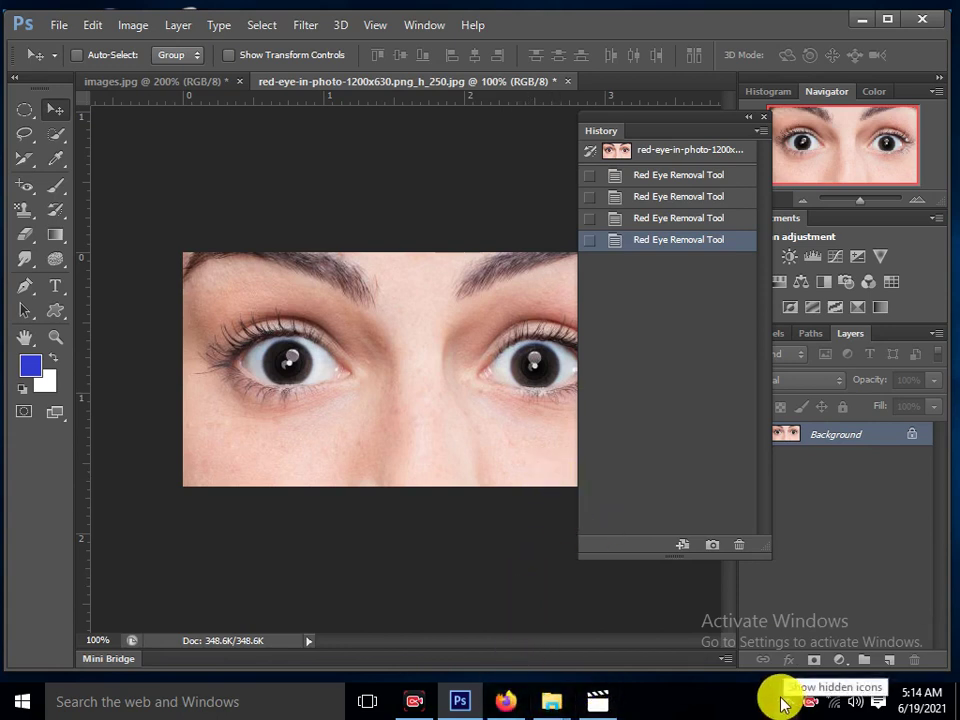
Switch to Firefox and go to the Google homepage
key("alt+Tab")
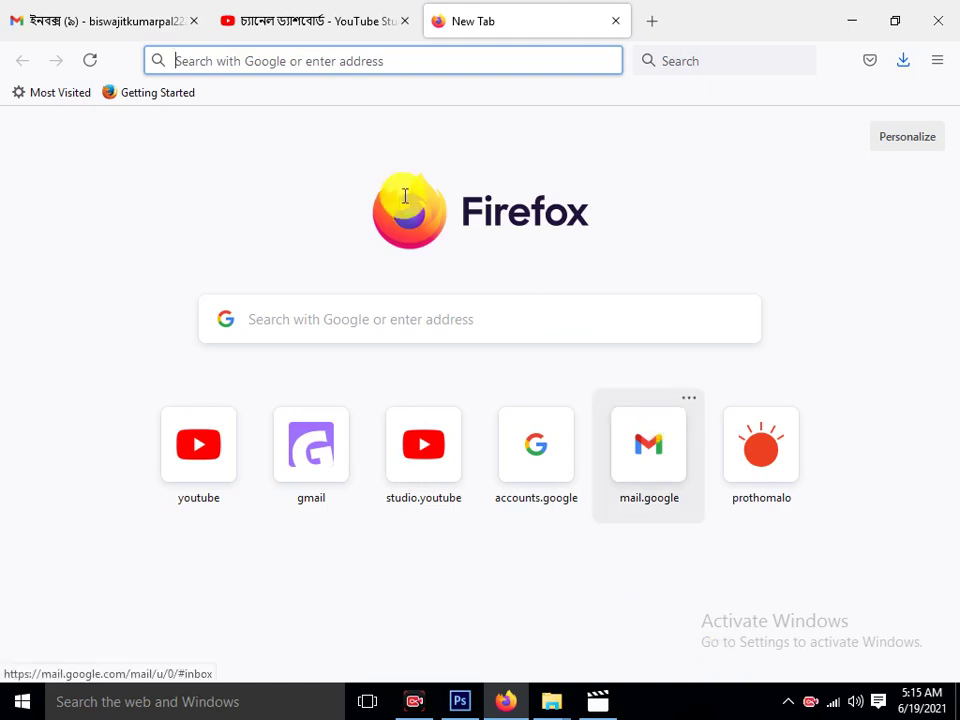
left_click(321, 67)
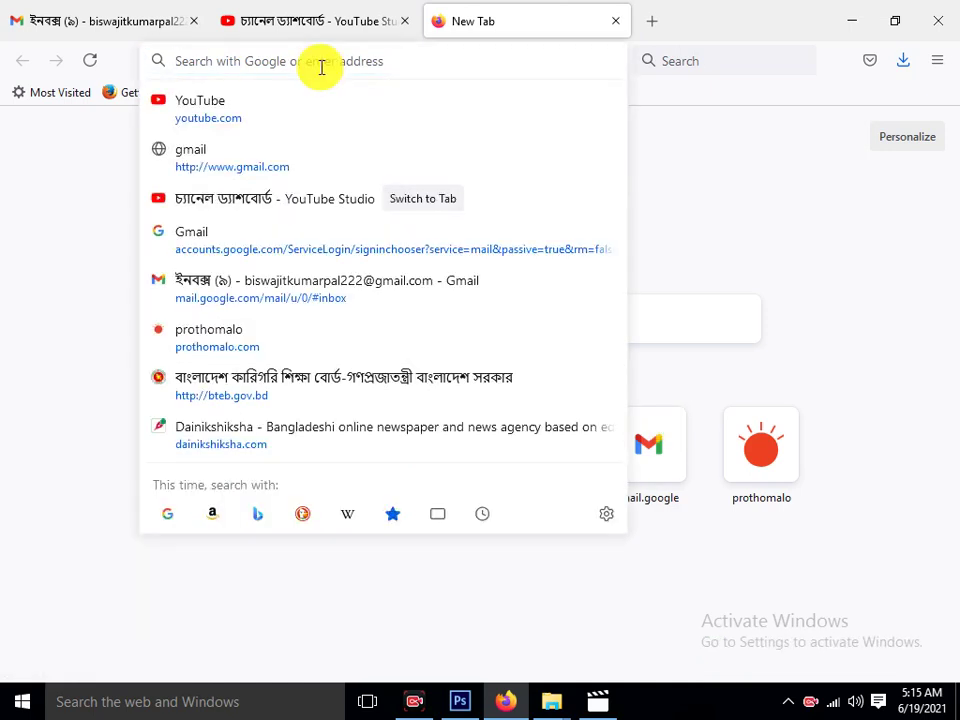
type("google.com/")
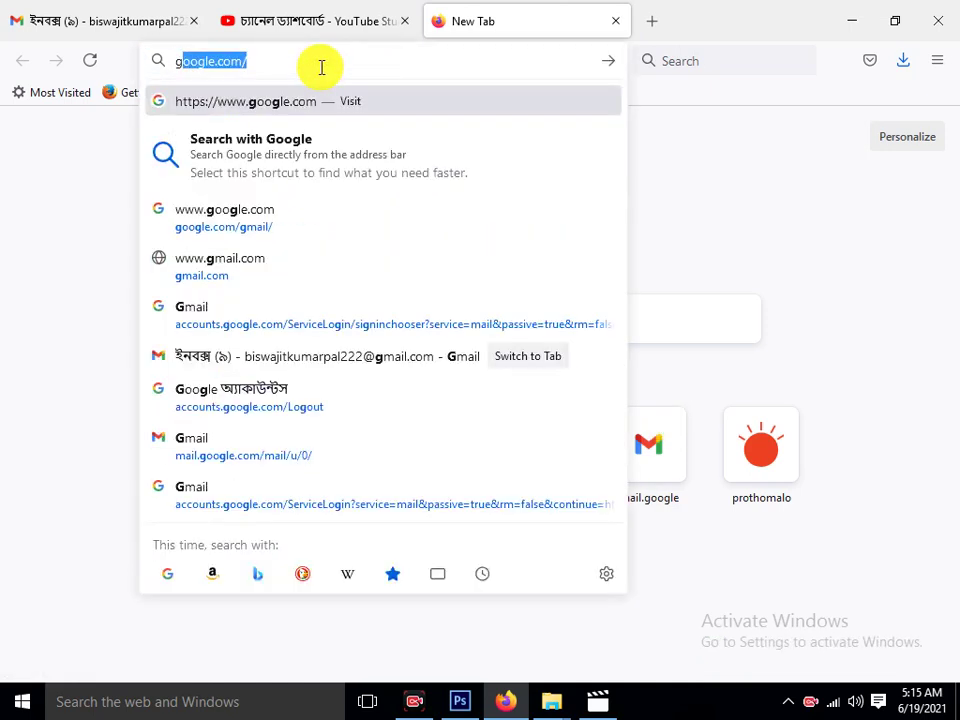
key("Return")
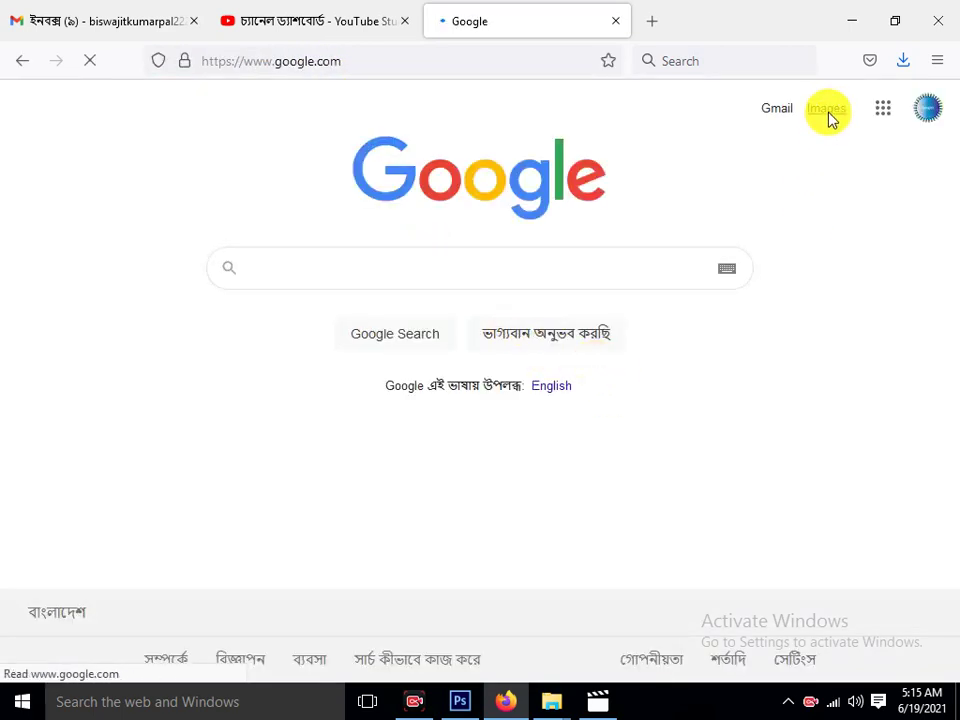
Search Google Images for 'face acme' and scroll through the results
left_click(827, 119)
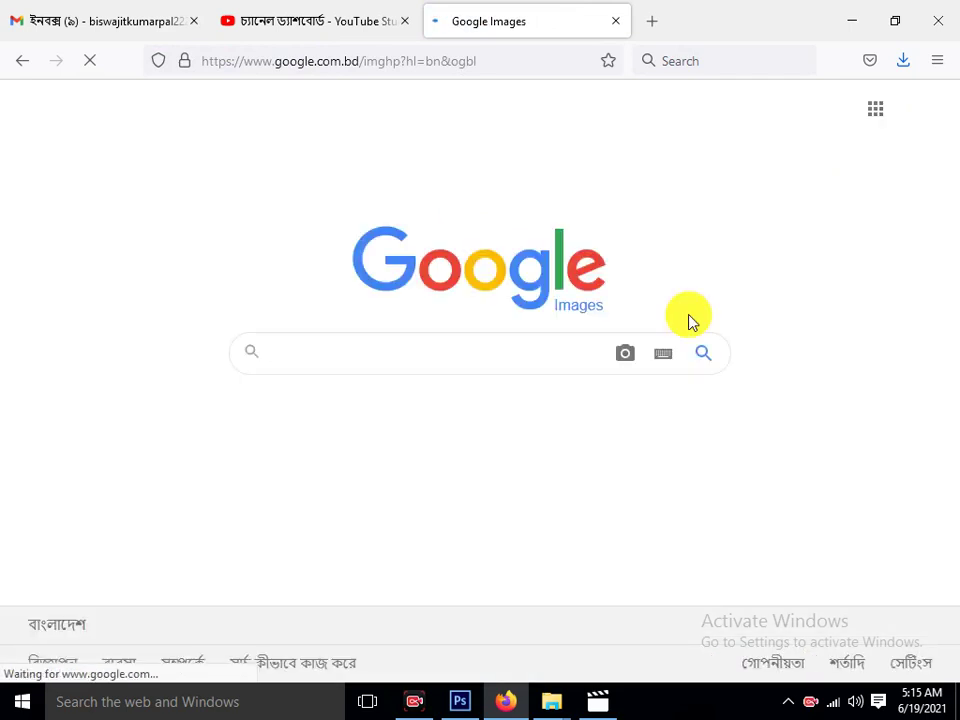
left_click(345, 362)
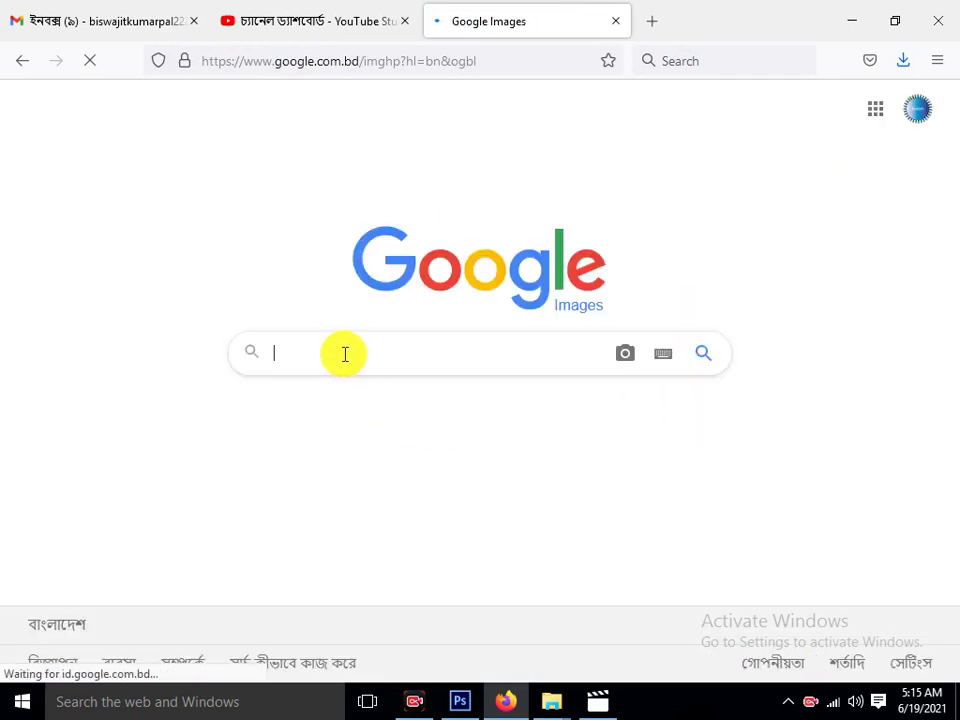
type("fa")
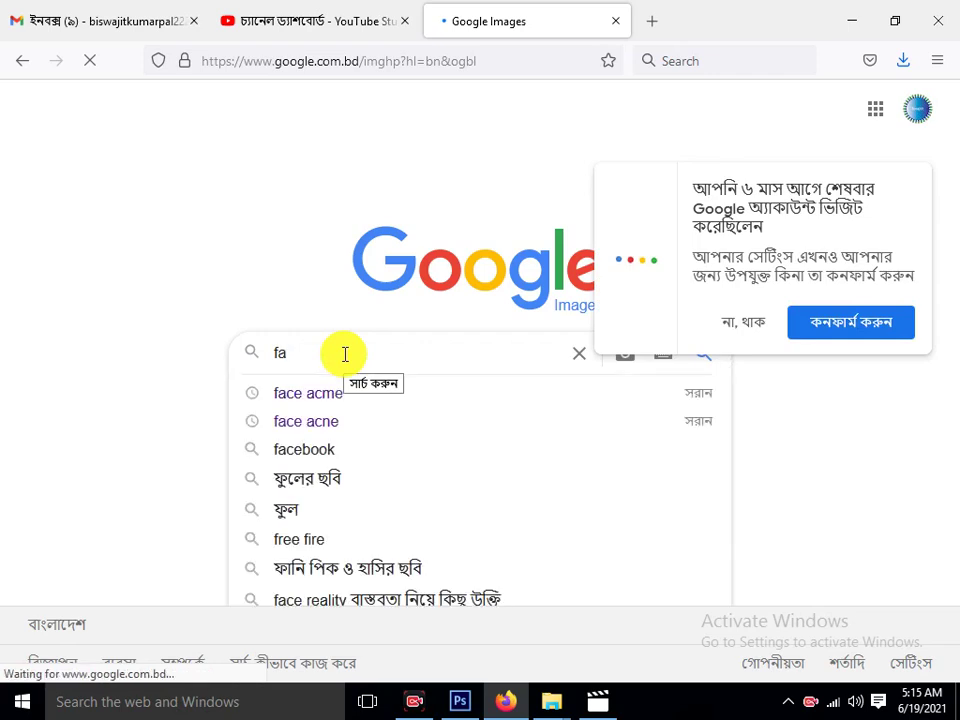
type("c")
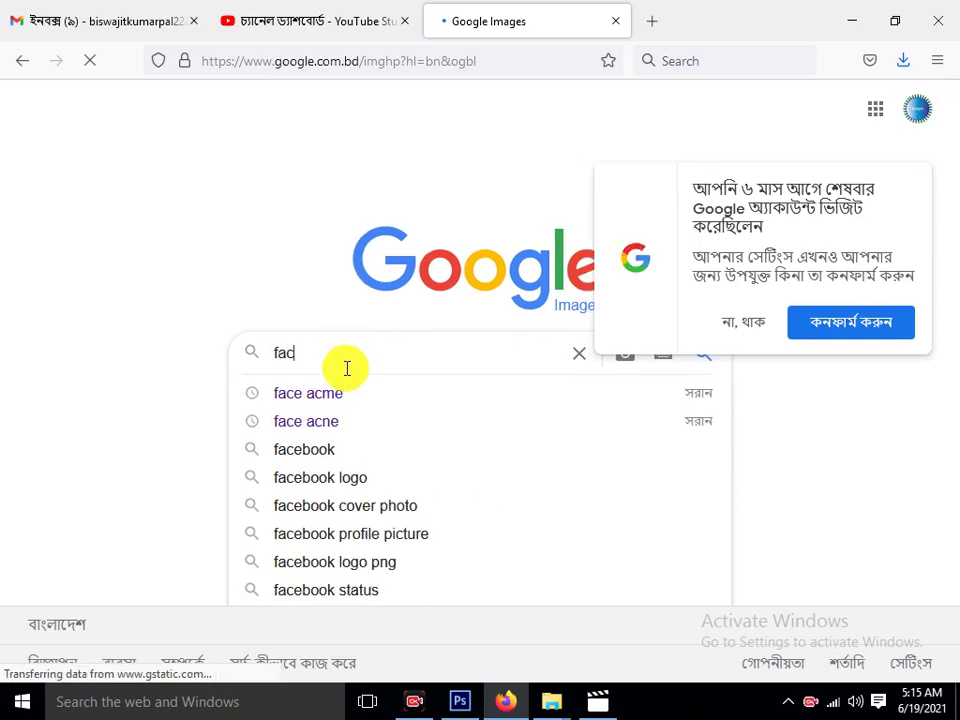
left_click(331, 399)
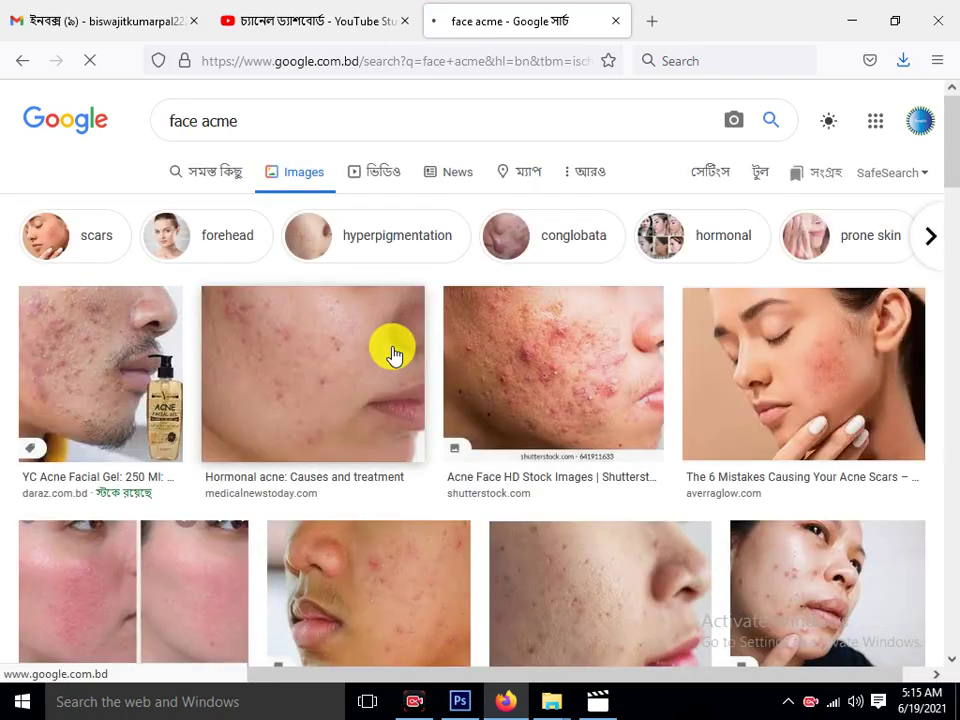
scroll(392, 422, "down", 2)
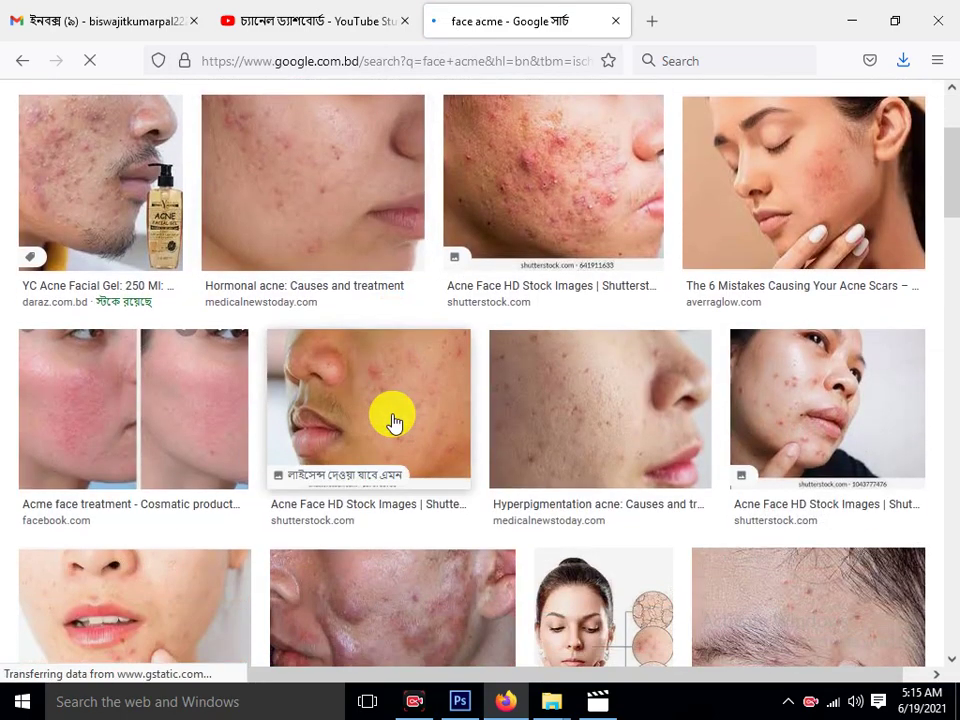
scroll(760, 445, "down", 2)
scroll(700, 462, "down", 2)
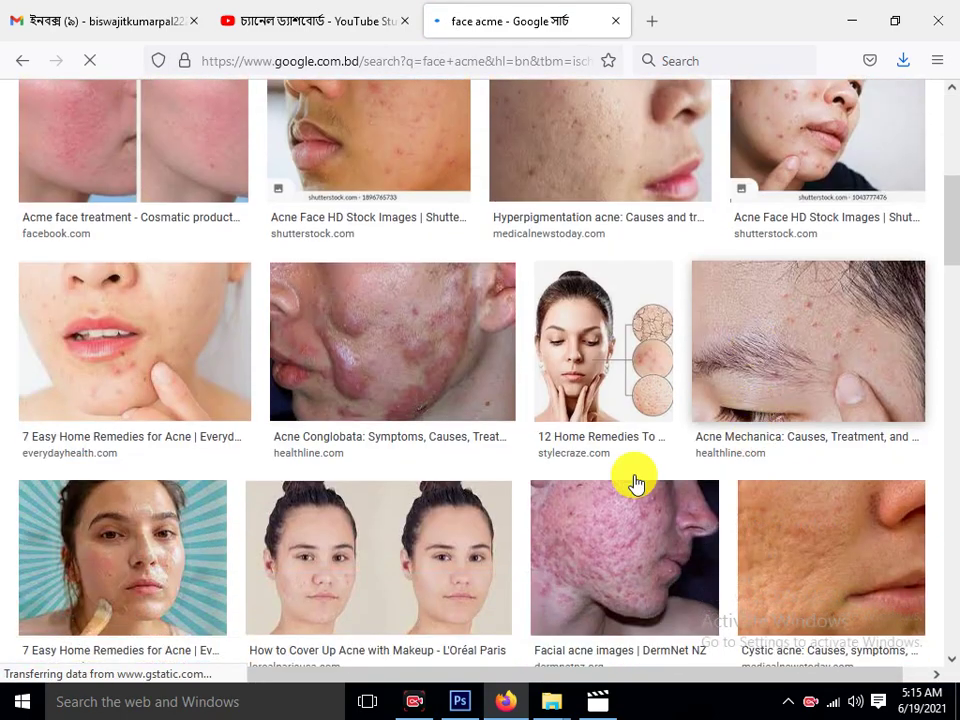
scroll(192, 587, "down", 2)
scroll(192, 587, "up", 3)
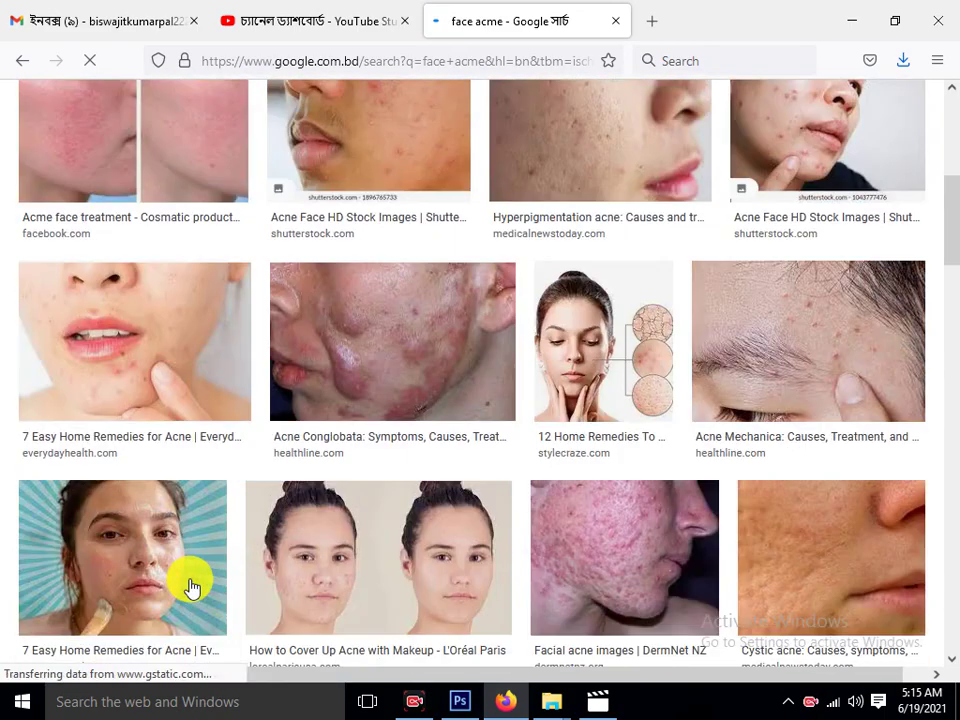
scroll(192, 587, "up", 2)
scroll(192, 587, "up", 2)
scroll(192, 587, "up", 1)
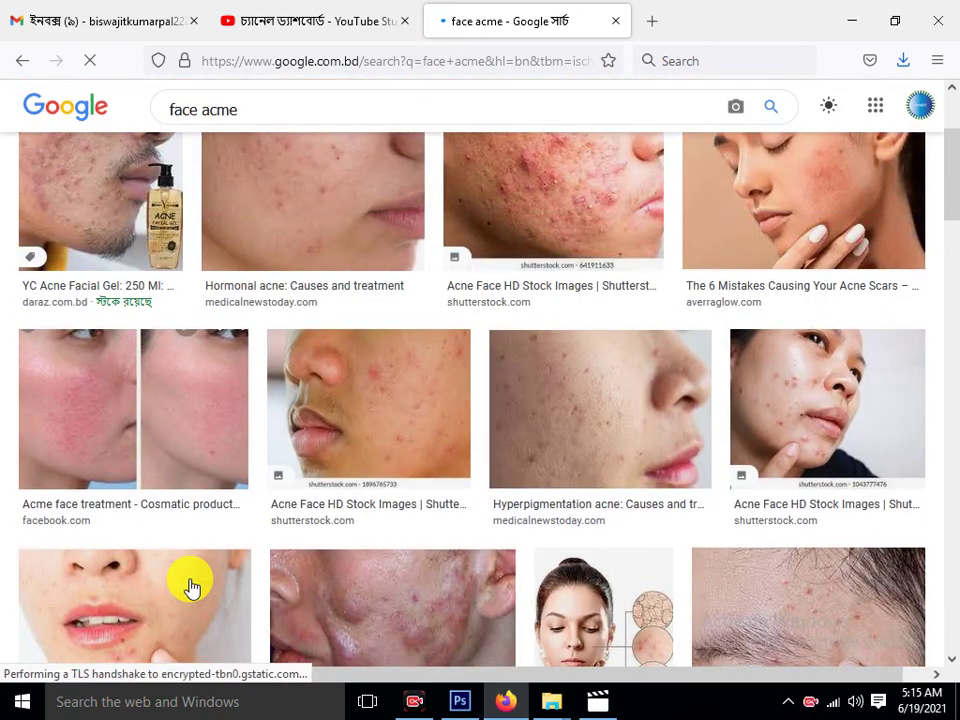
scroll(192, 587, "up", 2)
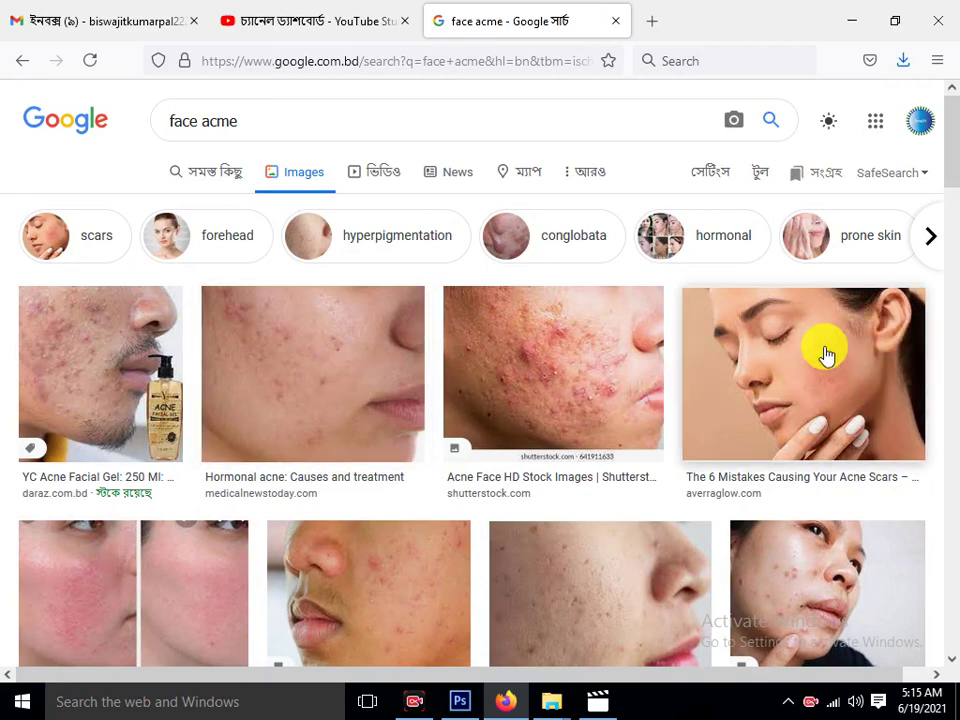
Save the Hormonal acne photo to the Desktop as 'index', then minimise Firefox
right_click(296, 344)
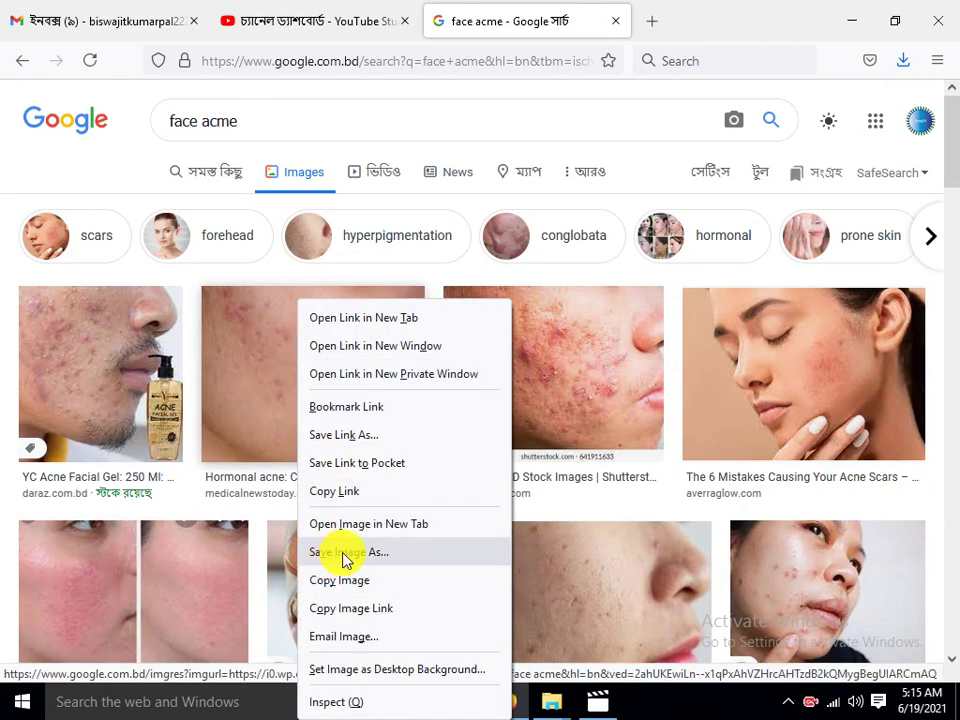
left_click(345, 560)
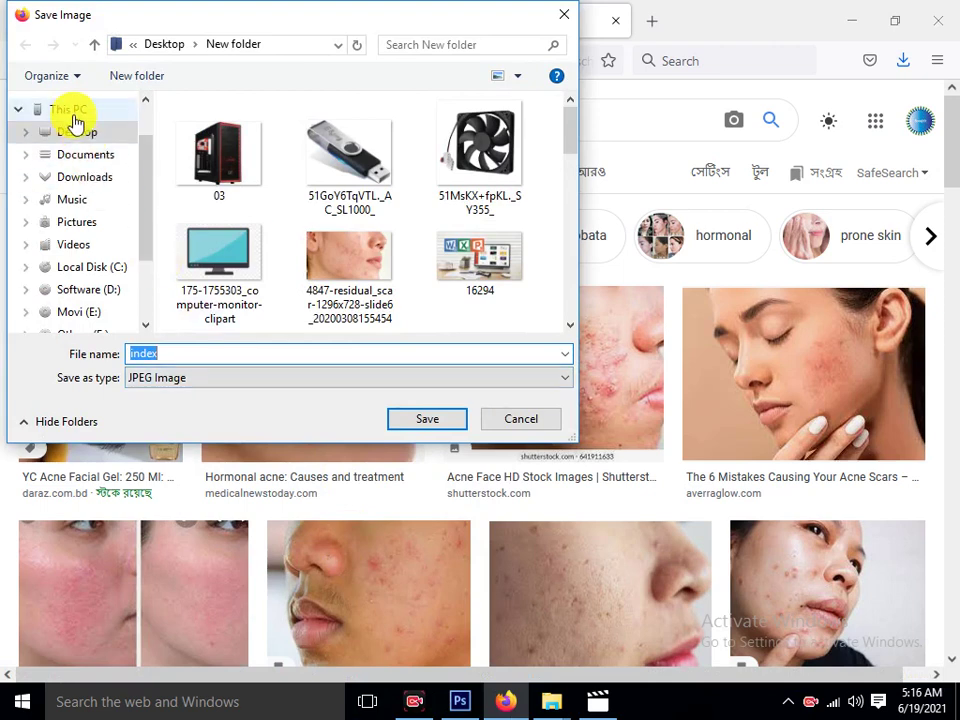
left_click(76, 131)
double_click(164, 355)
left_click(430, 419)
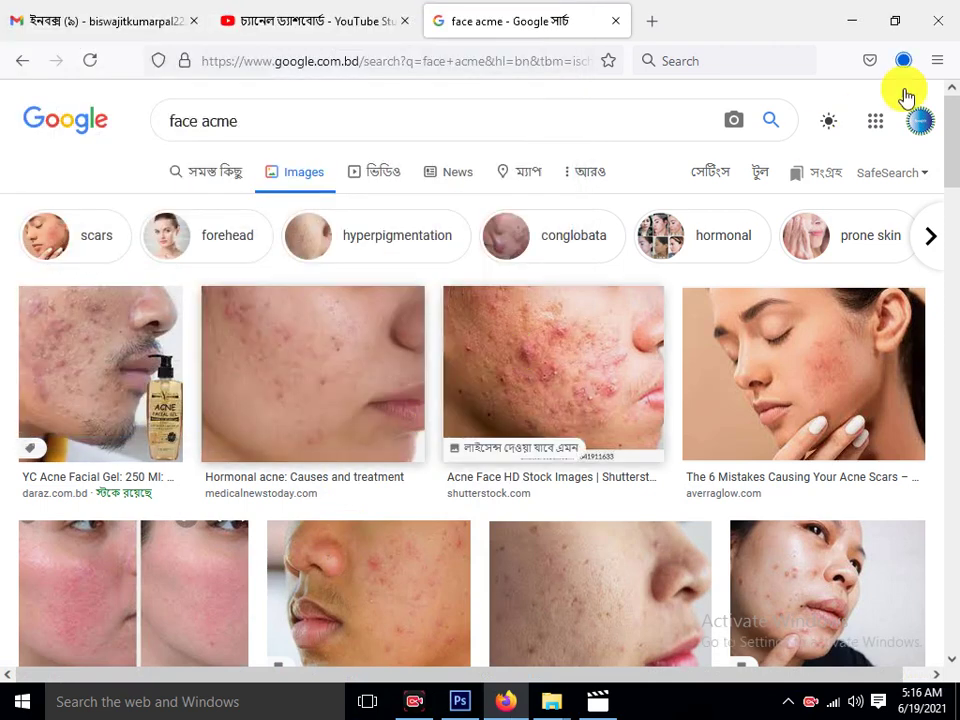
left_click(855, 25)
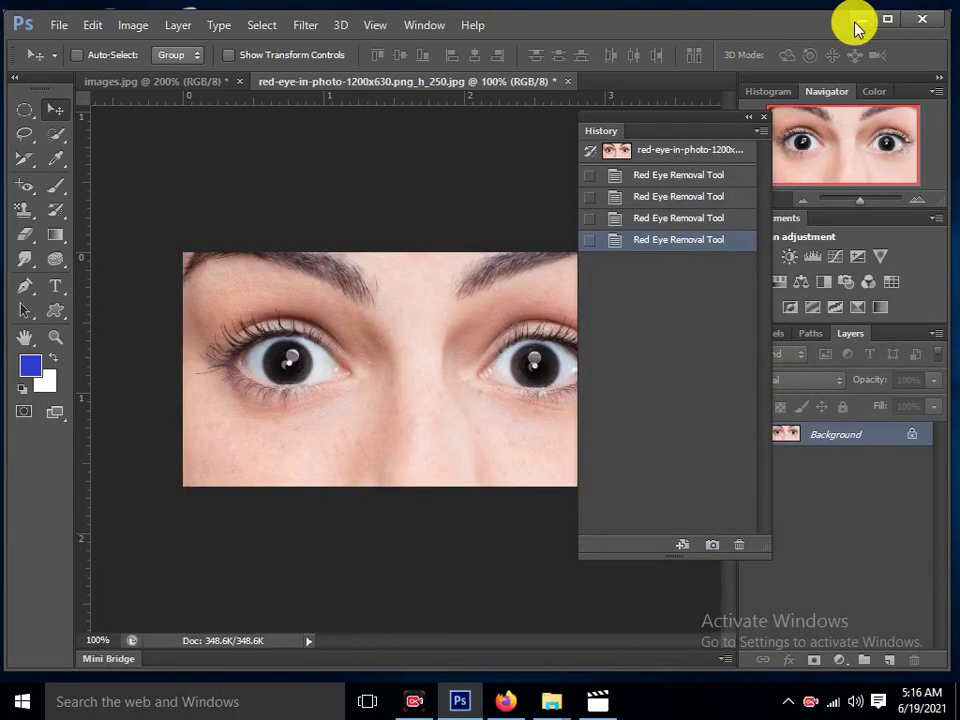
View the saved index photo from the desktop in Photos, then return to Firefox's results
left_click(856, 22)
left_click(799, 96)
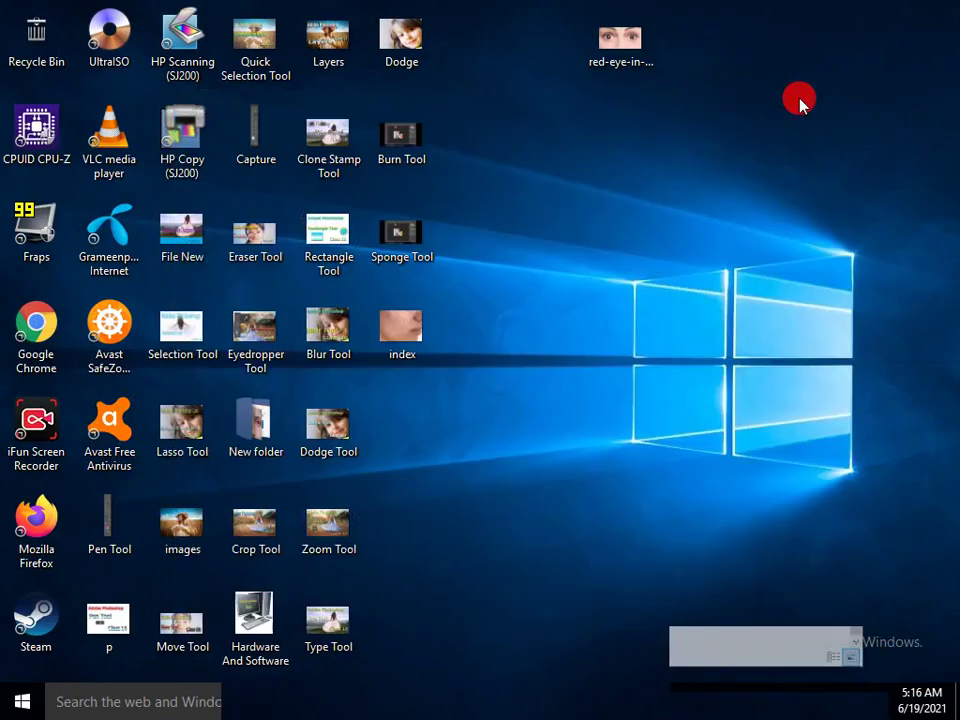
double_click(404, 328)
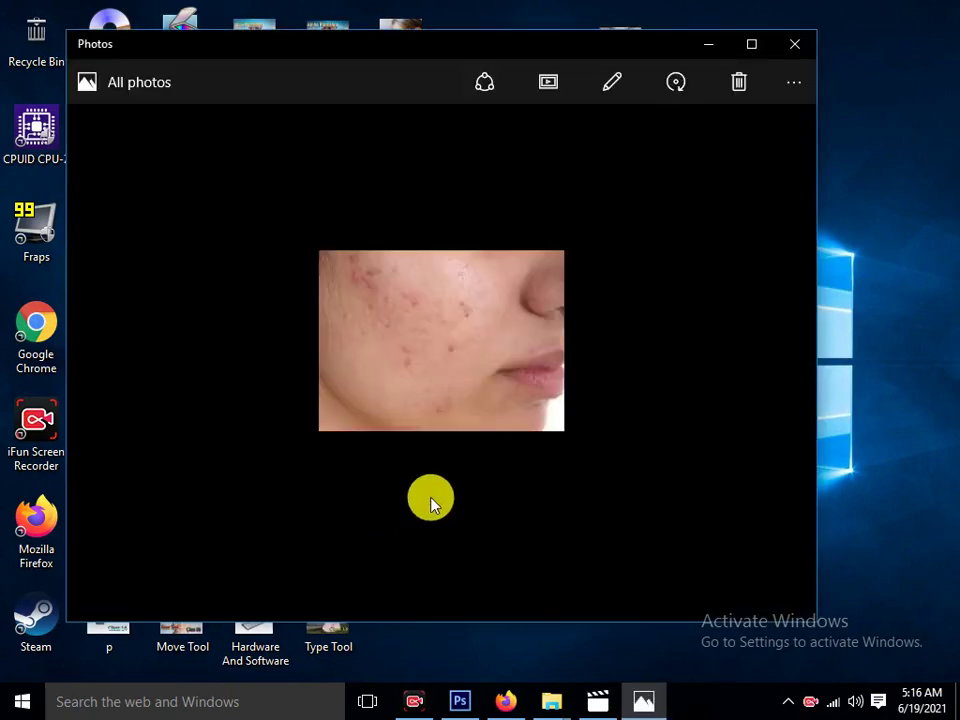
left_click(800, 44)
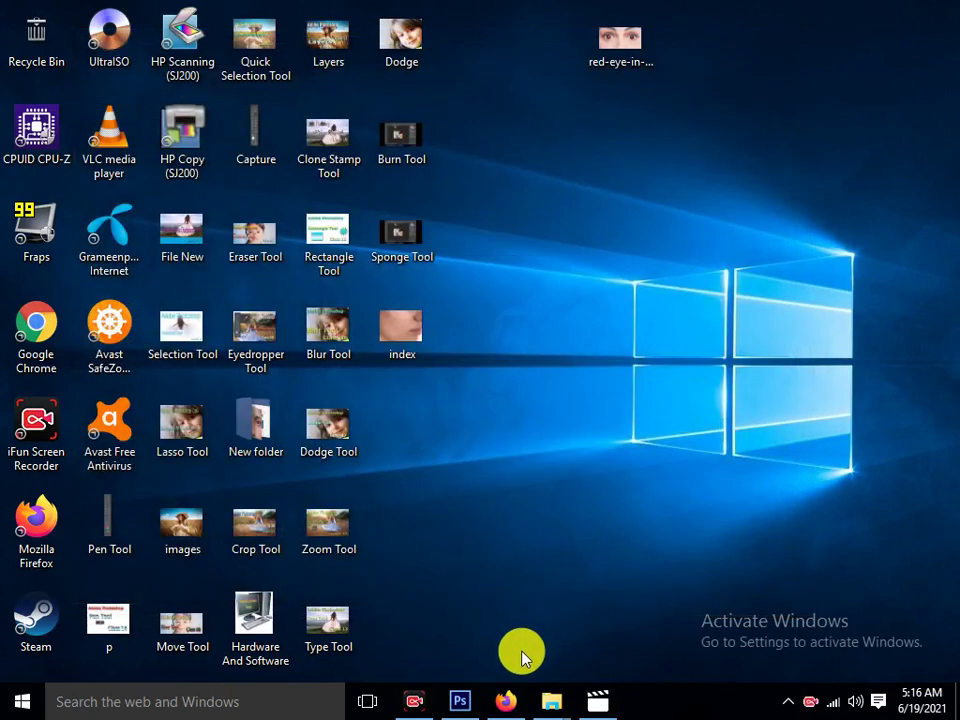
left_click(505, 701)
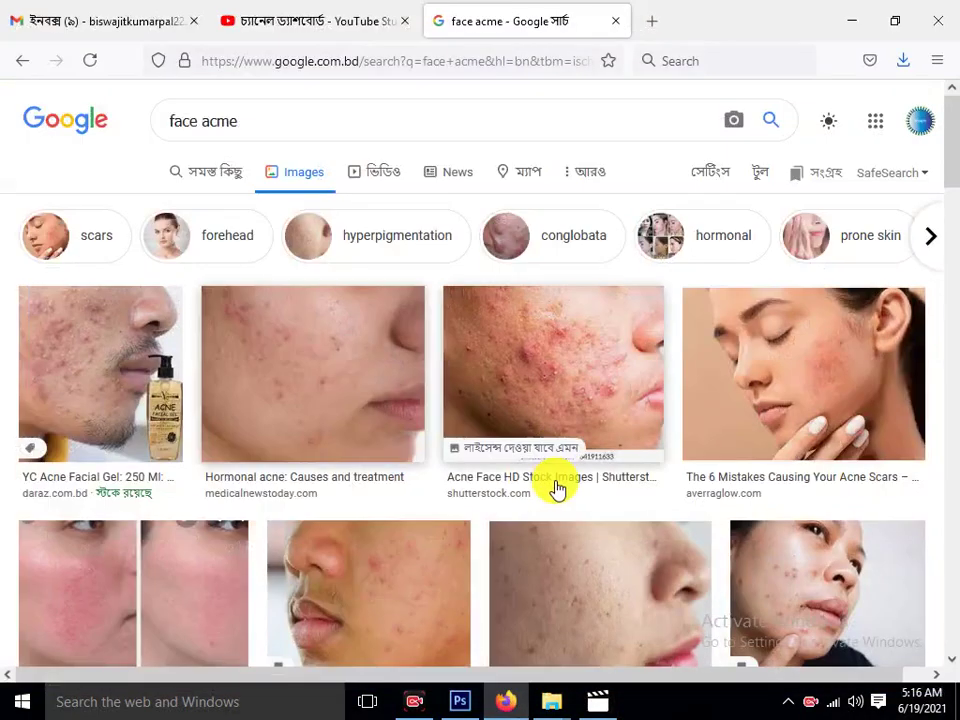
Open the Hormonal acne photo's large preview, starting and then cancelling a Save Image As
left_click(317, 391)
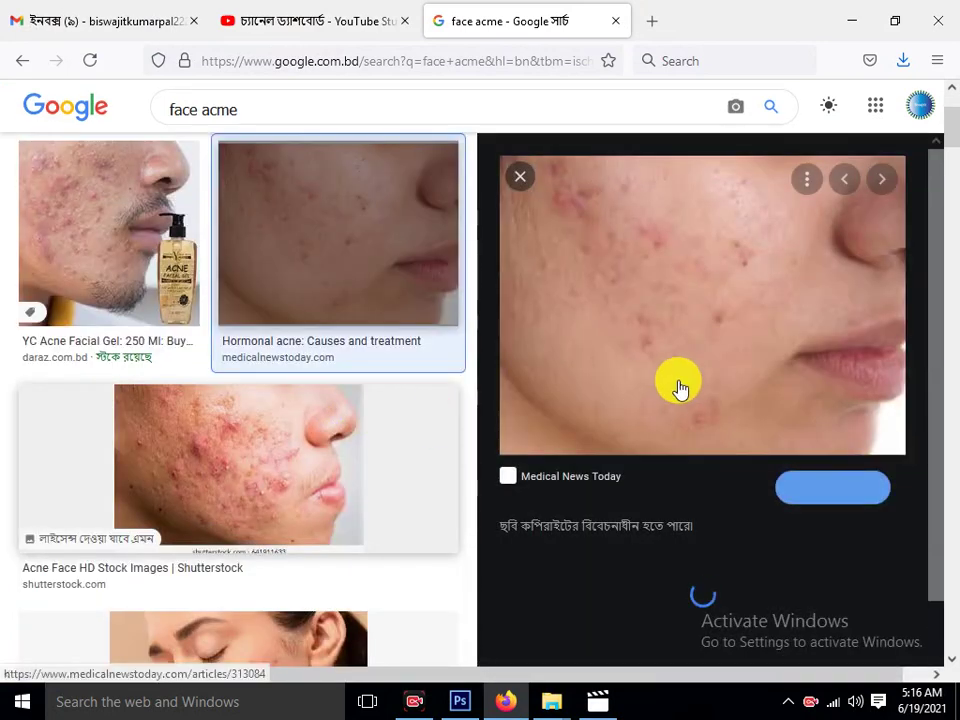
right_click(694, 285)
left_click(727, 535)
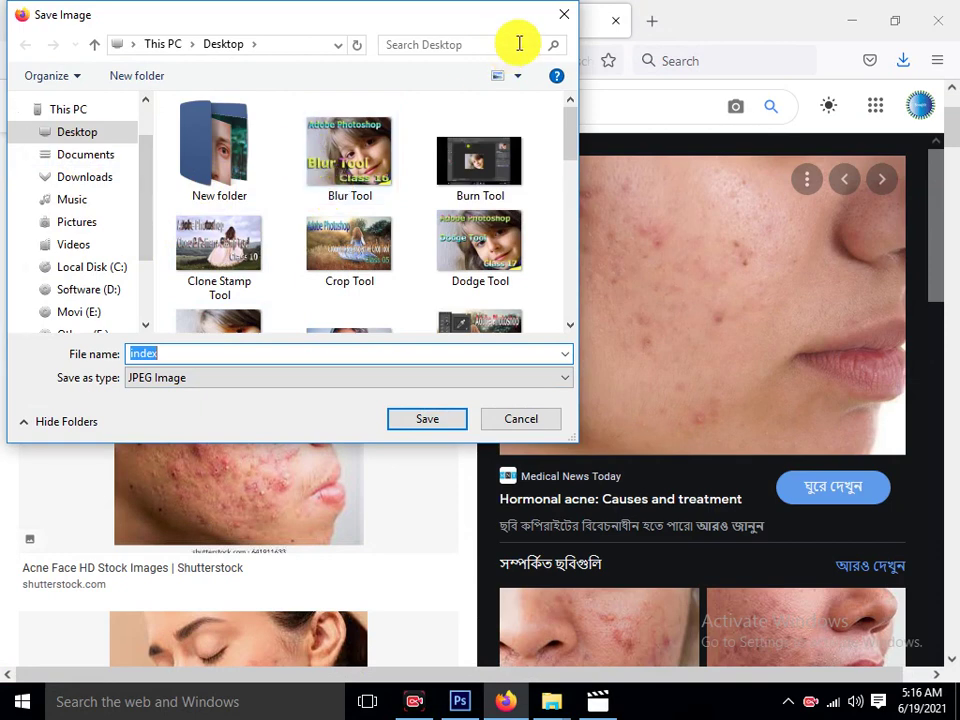
left_click(565, 15)
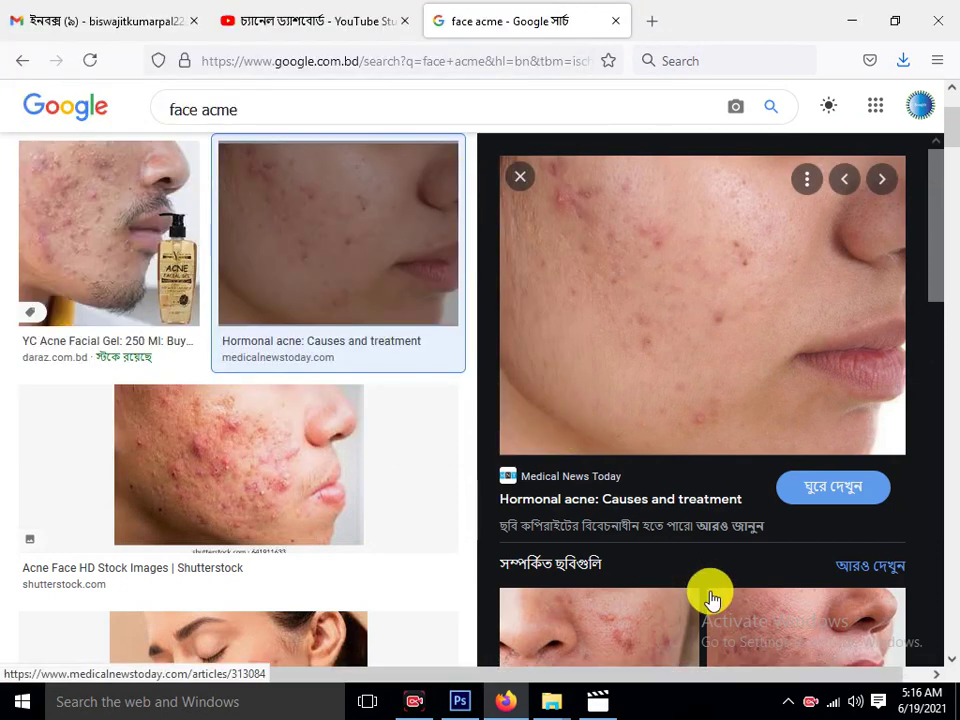